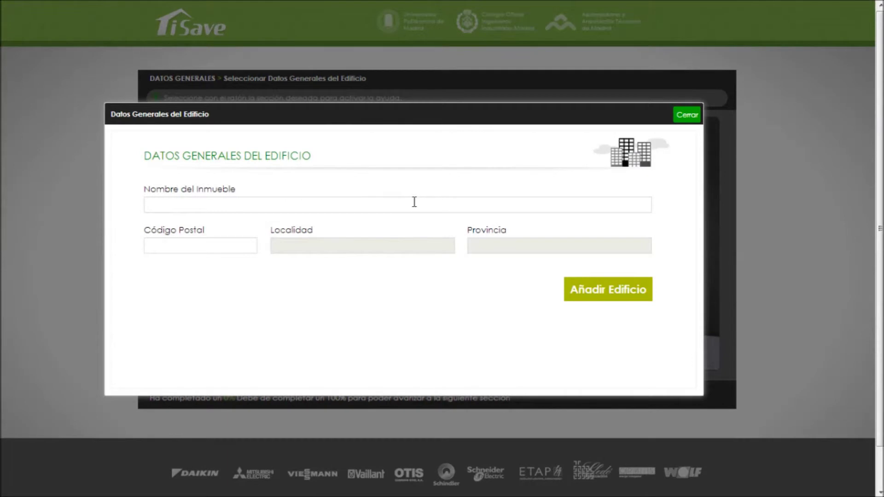
- Enter Bravo Murillo as the property name in the building's general data
{"action": "left_click", "coordinate": [415, 202]}
{"action": "type", "text": "B"}
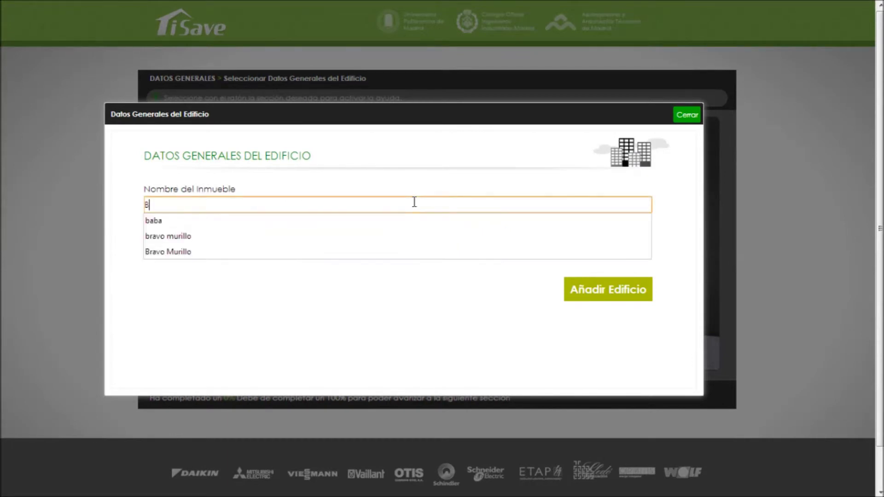
{"action": "type", "text": "ravo M"}
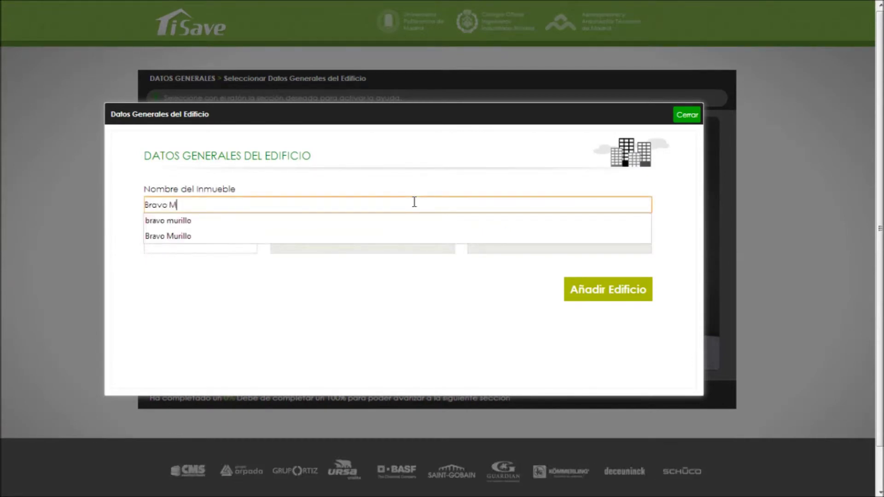
{"action": "type", "text": "urillo"}
{"action": "key", "text": "Tab"}
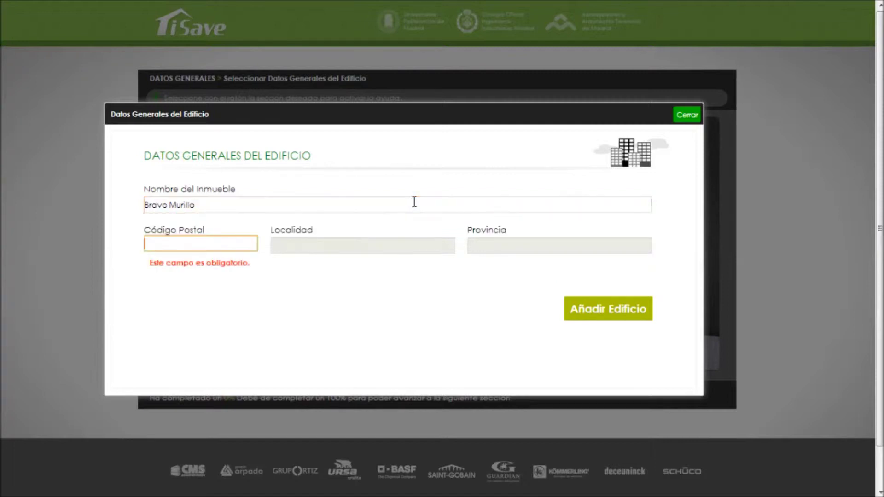
- Enter the building's postal code and add the building with its general data
{"action": "left_click", "coordinate": [243, 242]}
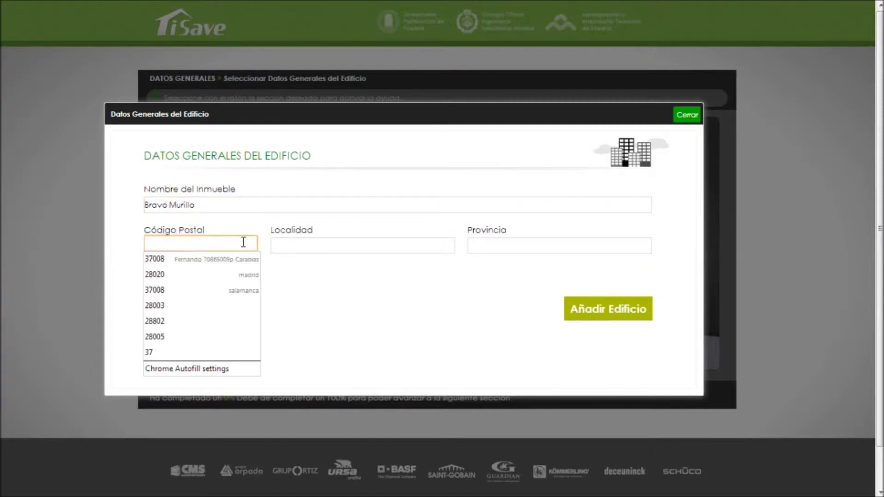
{"action": "type", "text": "28005"}
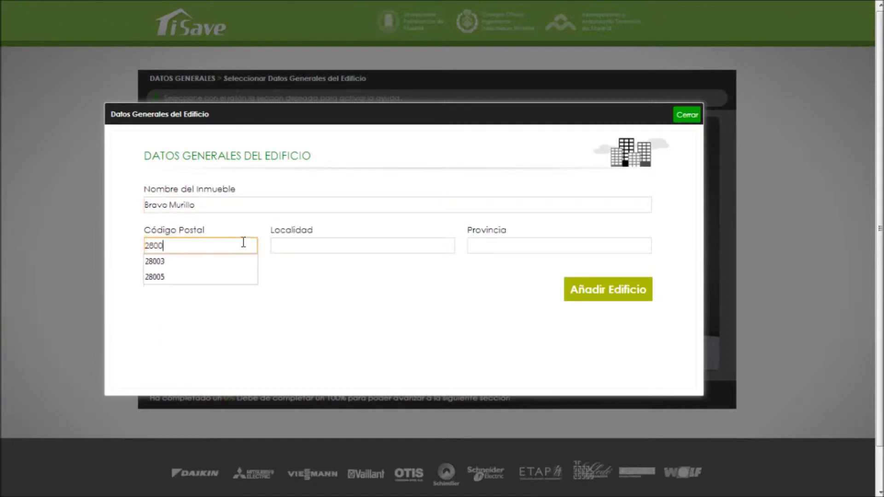
{"action": "left_click", "coordinate": [316, 314]}
{"action": "left_click", "coordinate": [627, 296]}
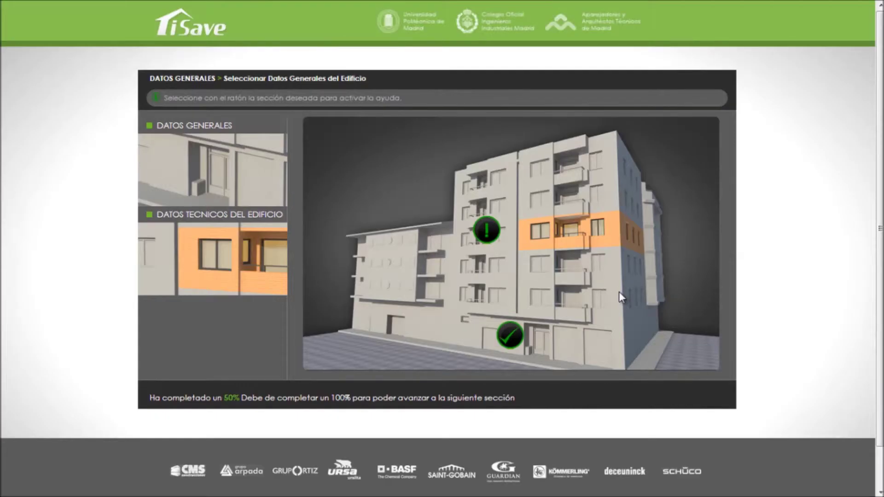
- In the building's technical data, set the construction year to Entre 1961 y 1980 and the dwelling area to 100 m²
{"action": "left_click", "coordinate": [487, 233]}
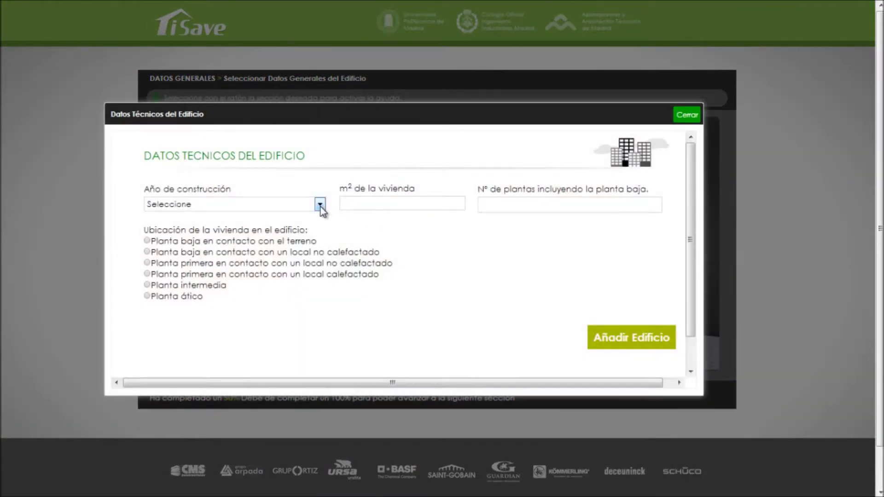
{"action": "left_click", "coordinate": [319, 205]}
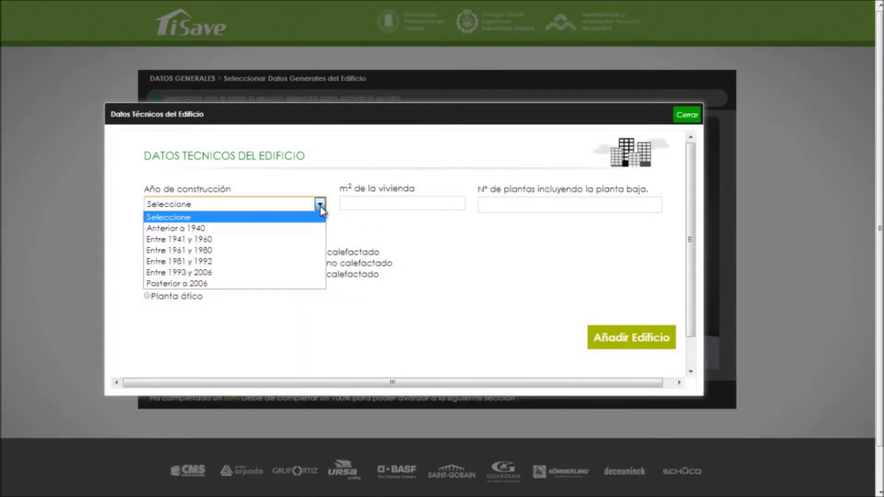
{"action": "left_click", "coordinate": [297, 250]}
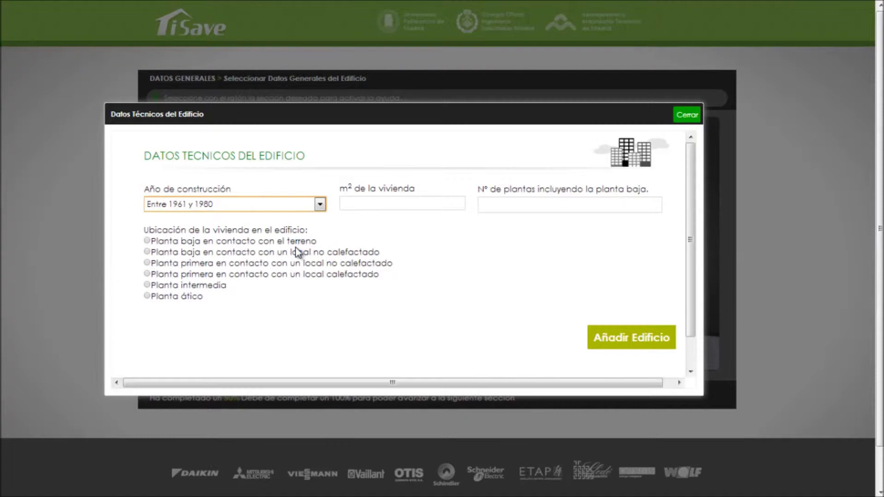
{"action": "left_click", "coordinate": [380, 204]}
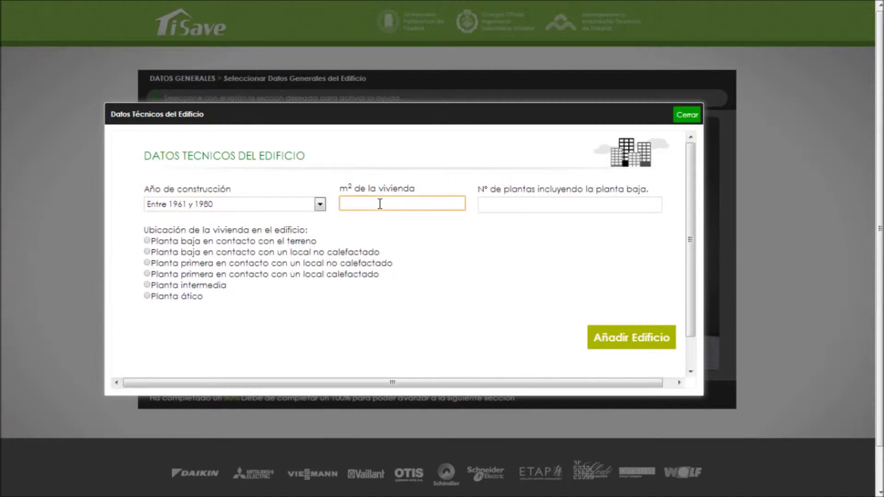
{"action": "type", "text": "1"}
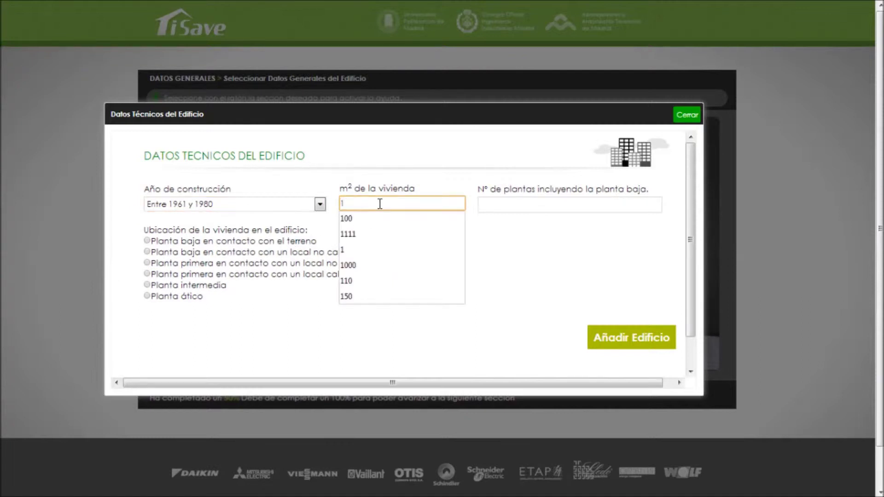
{"action": "type", "text": "00"}
{"action": "left_click", "coordinate": [375, 219]}
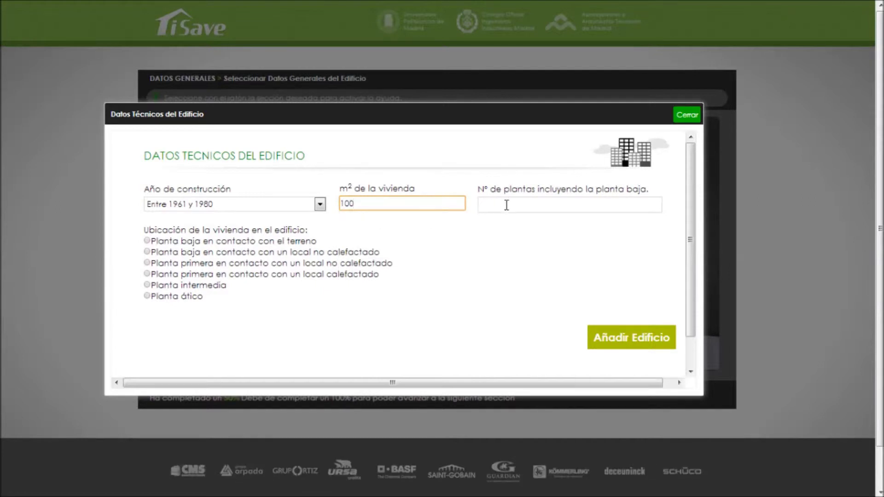
- Enter 5 floors and Planta ático as the dwelling's location, add the technical data, and save to continue to the thermal envelope section
{"action": "left_click", "coordinate": [507, 206]}
{"action": "type", "text": "5"}
{"action": "left_click", "coordinate": [503, 223]}
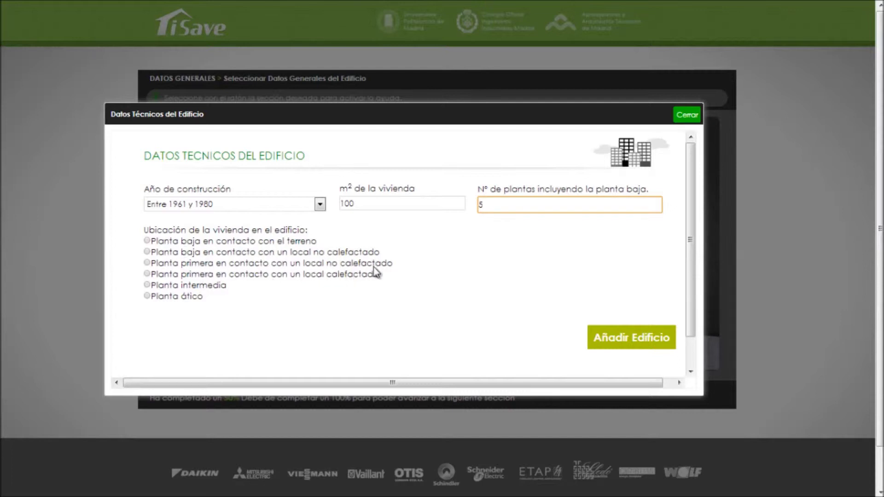
{"action": "left_click", "coordinate": [148, 296]}
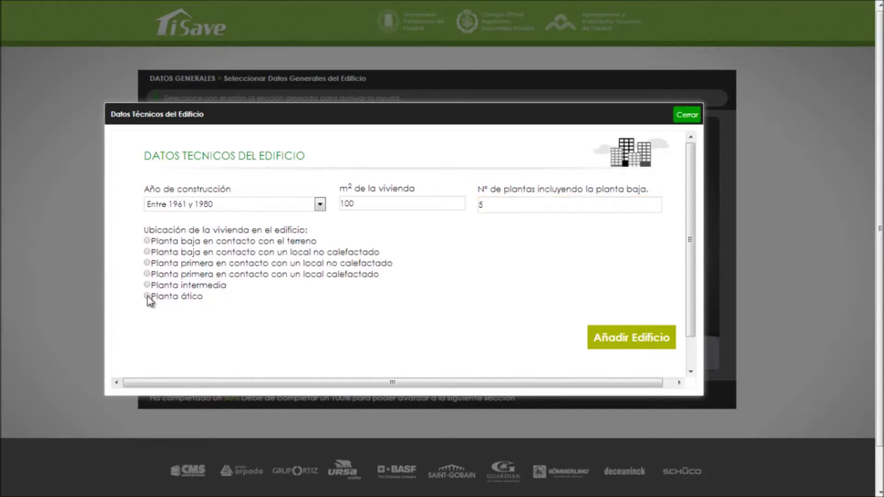
{"action": "left_click", "coordinate": [625, 341]}
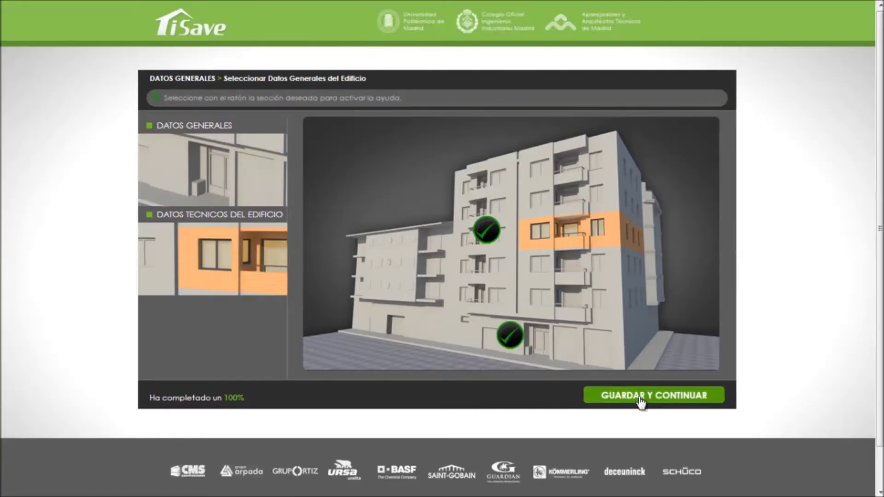
{"action": "left_click", "coordinate": [640, 398]}
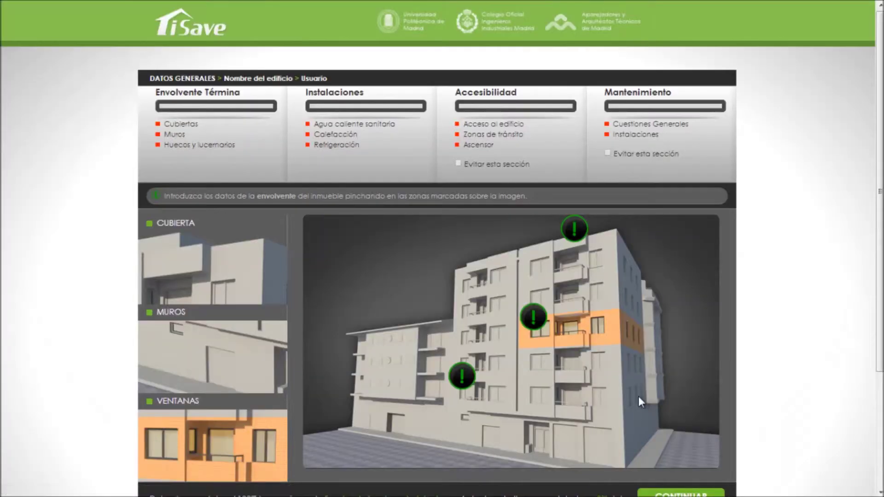
- Choose Azotea as the building's roof type and save it
{"action": "scroll", "coordinate": [879, 221], "scroll_direction": "down", "scroll_amount": 1}
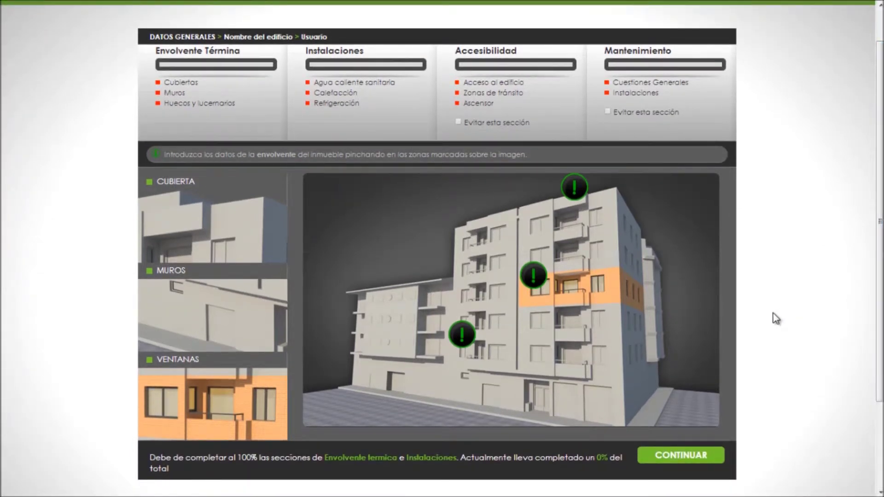
{"action": "scroll", "coordinate": [776, 342], "scroll_direction": "down", "scroll_amount": 1}
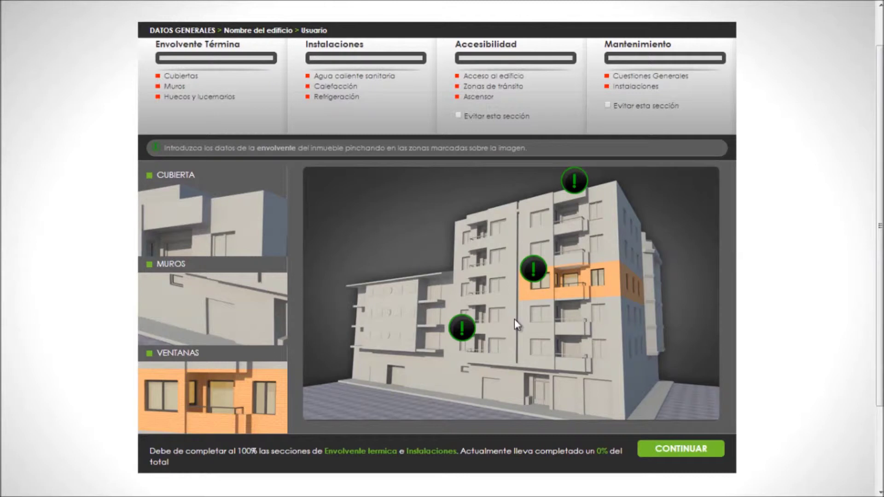
{"action": "left_click", "coordinate": [567, 185]}
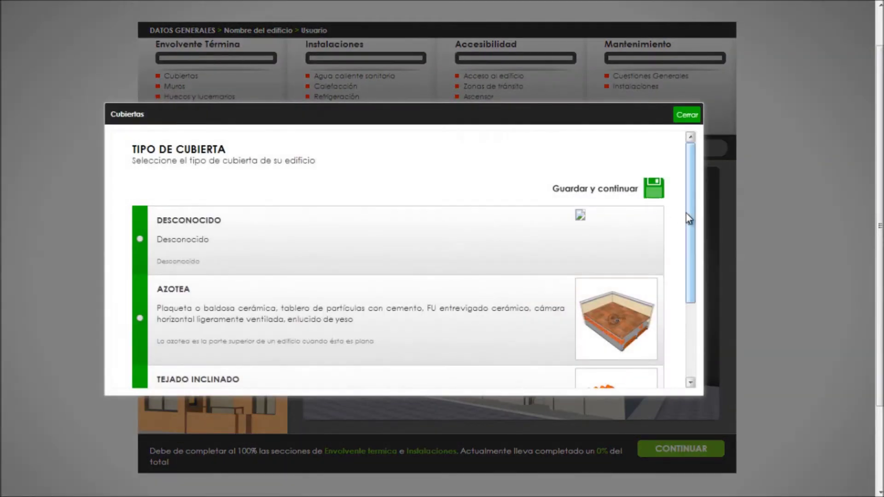
{"action": "mouse_move", "coordinate": [689, 214]}
{"action": "left_mouse_down"}
{"action": "mouse_move", "coordinate": [690, 270]}
{"action": "mouse_move", "coordinate": [686, 239]}
{"action": "left_mouse_up"}
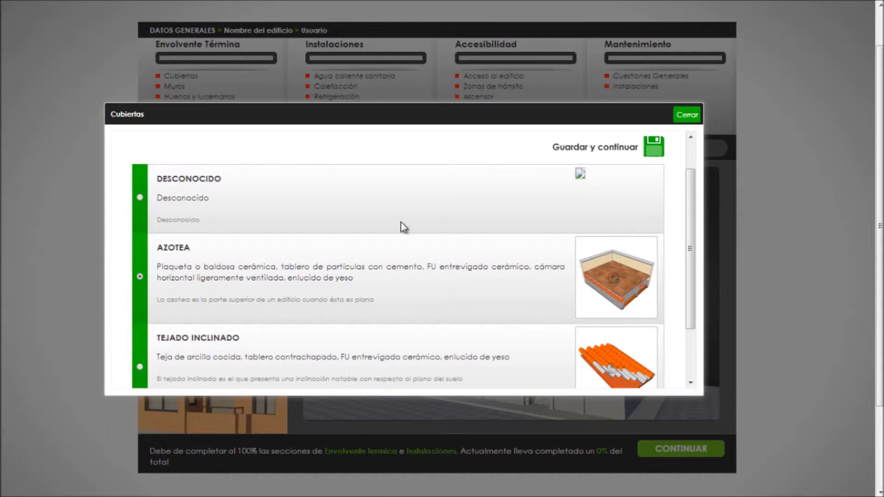
{"action": "left_click", "coordinate": [599, 151]}
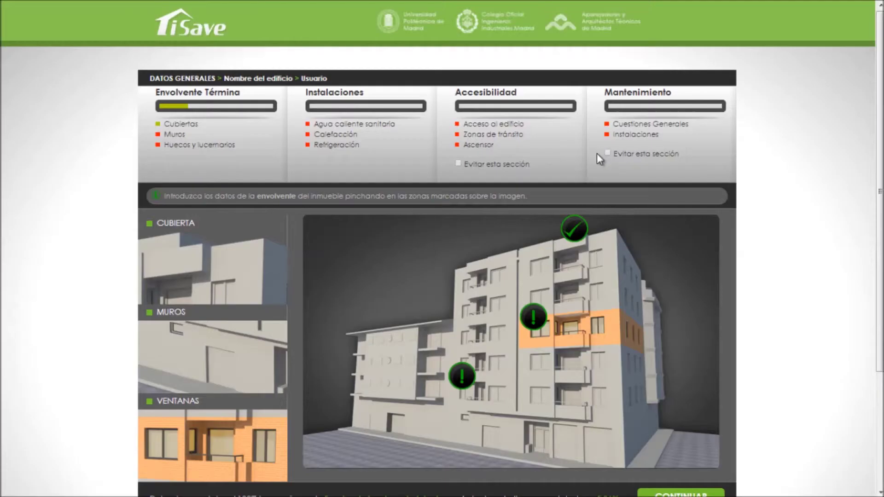
- Choose Fachada de ladrillo con cámara de aire as the building's wall type and save it
{"action": "left_click", "coordinate": [461, 373]}
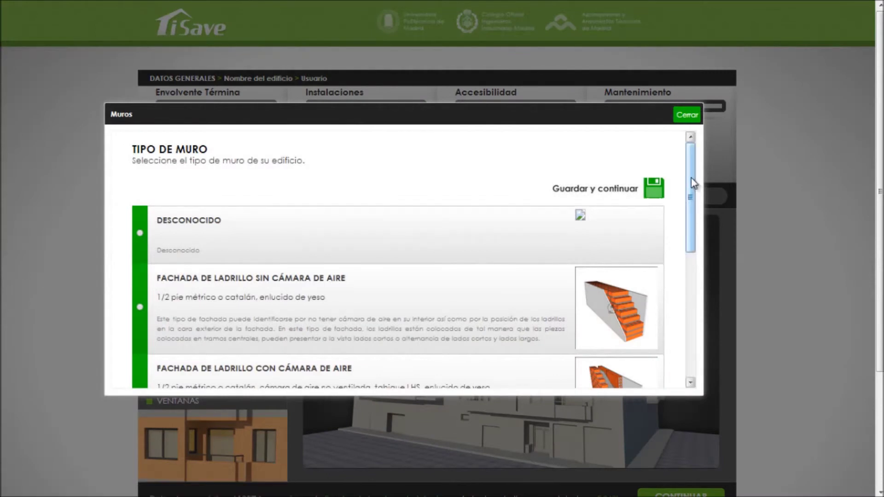
{"action": "left_click_drag", "start_coordinate": [692, 178], "coordinate": [689, 217]}
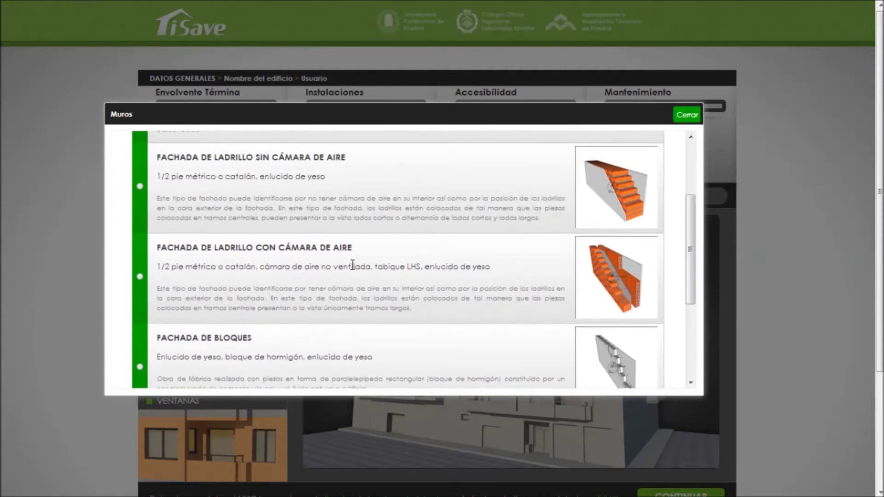
{"action": "left_click", "coordinate": [139, 276]}
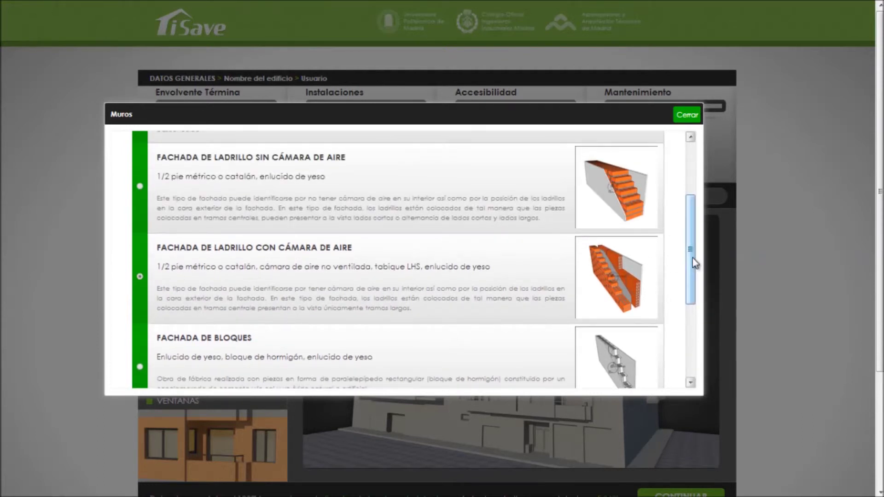
{"action": "left_click_drag", "start_coordinate": [694, 263], "coordinate": [691, 203]}
{"action": "left_click", "coordinate": [626, 195]}
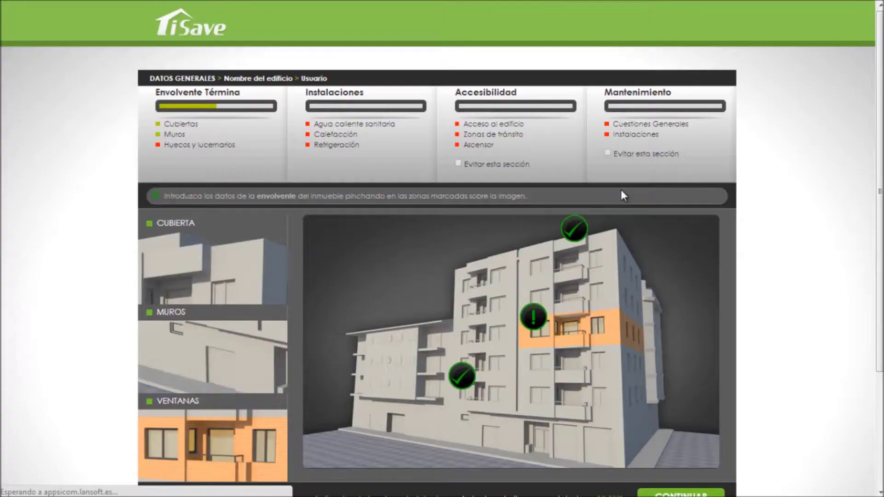
- Choose Marco metálico vidrio sencillo as the dwelling's window type
{"action": "left_click", "coordinate": [532, 317]}
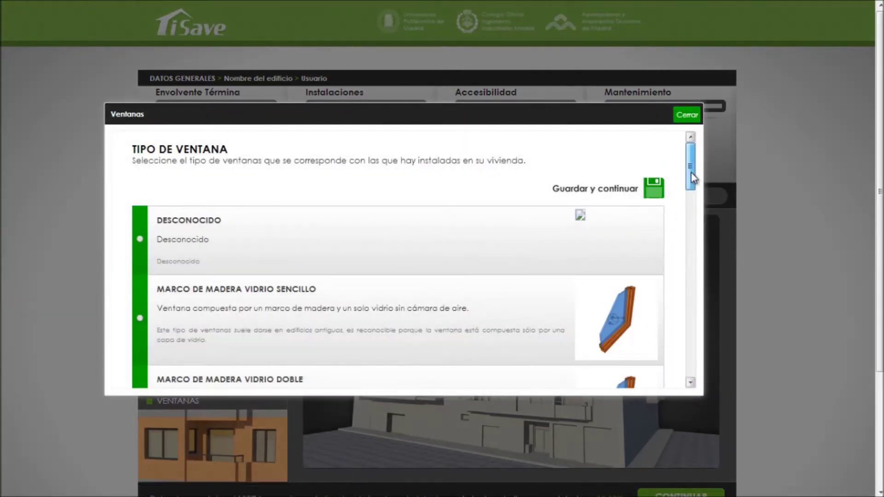
{"action": "left_click_drag", "start_coordinate": [693, 177], "coordinate": [700, 233]}
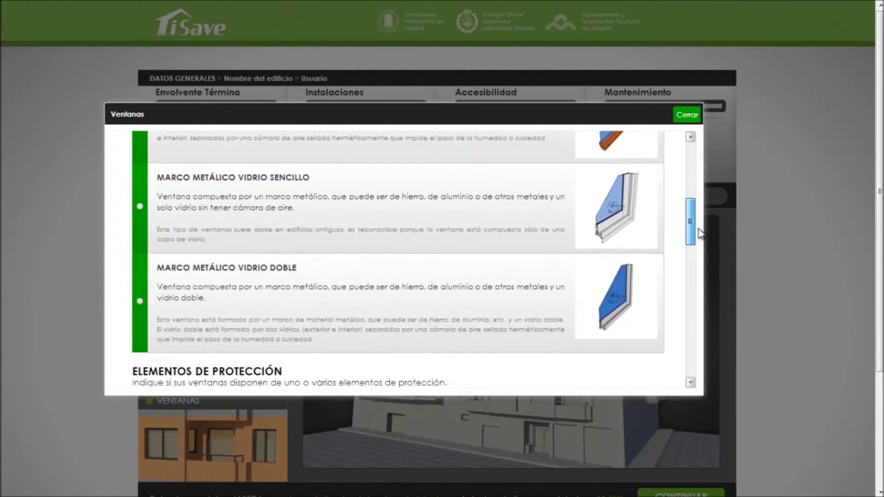
{"action": "left_click", "coordinate": [140, 207]}
- Mark Retranqueo and Toldos as the windows' protection elements and save the window data
{"action": "left_click_drag", "start_coordinate": [691, 222], "coordinate": [705, 306]}
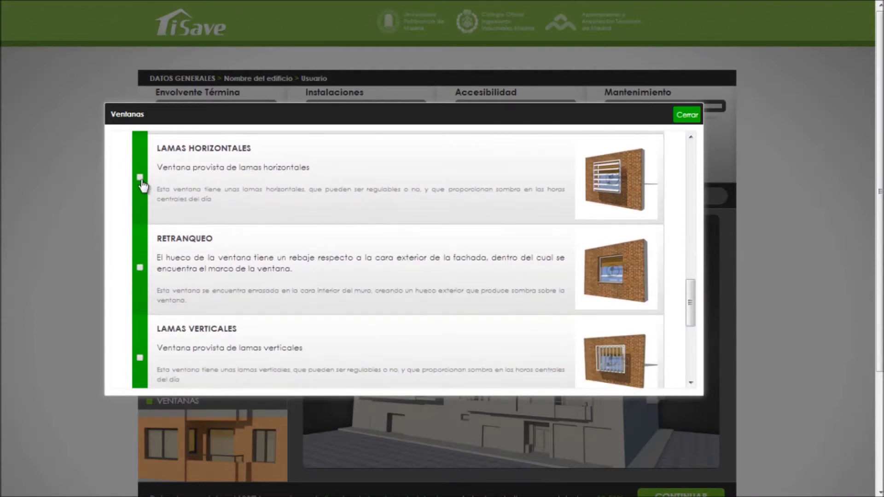
{"action": "left_click", "coordinate": [140, 268]}
{"action": "left_click_drag", "start_coordinate": [690, 298], "coordinate": [684, 355]}
{"action": "left_click", "coordinate": [140, 189]}
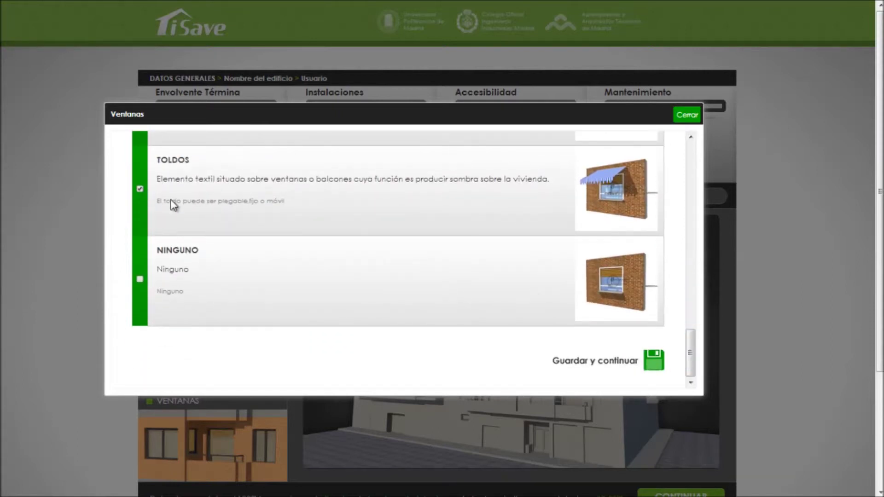
{"action": "left_click", "coordinate": [590, 362]}
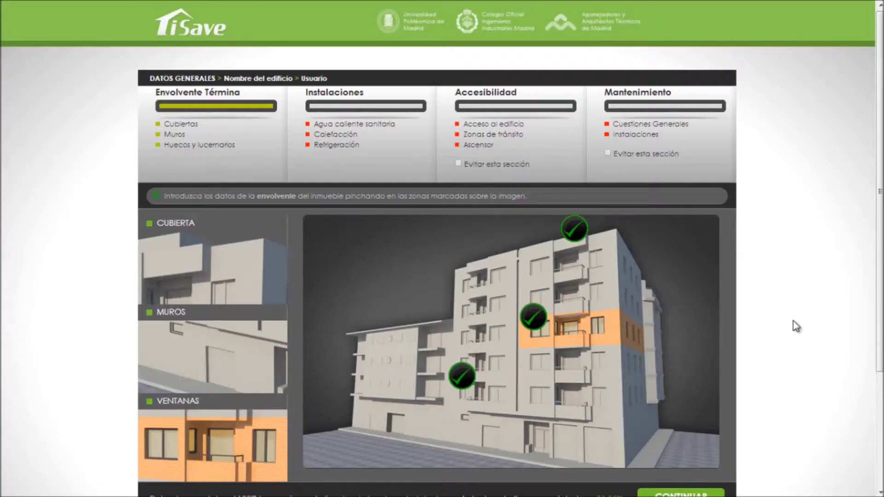
- Continue to the Instalaciones section and open the Agua Caliente Sanitaria form
{"action": "scroll", "coordinate": [879, 277], "scroll_direction": "down", "scroll_amount": 1}
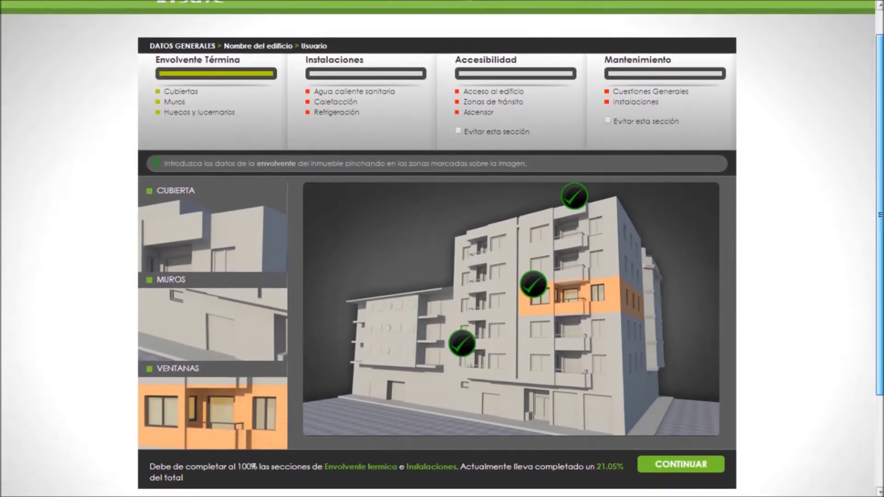
{"action": "left_click", "coordinate": [685, 457]}
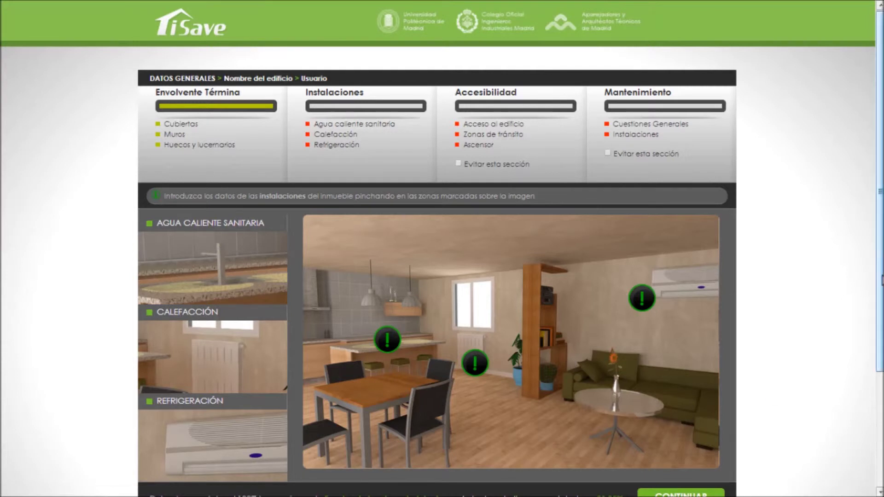
{"action": "scroll", "coordinate": [880, 288], "scroll_direction": "down", "scroll_amount": 1}
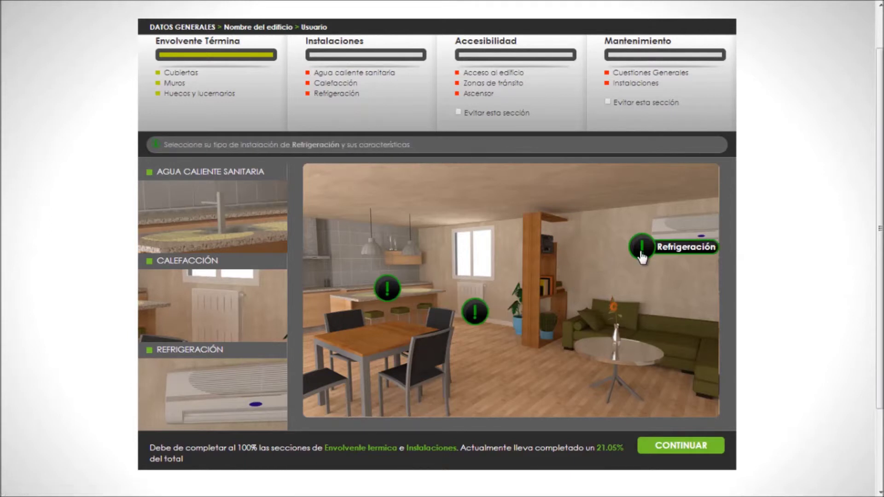
{"action": "left_click", "coordinate": [387, 288]}
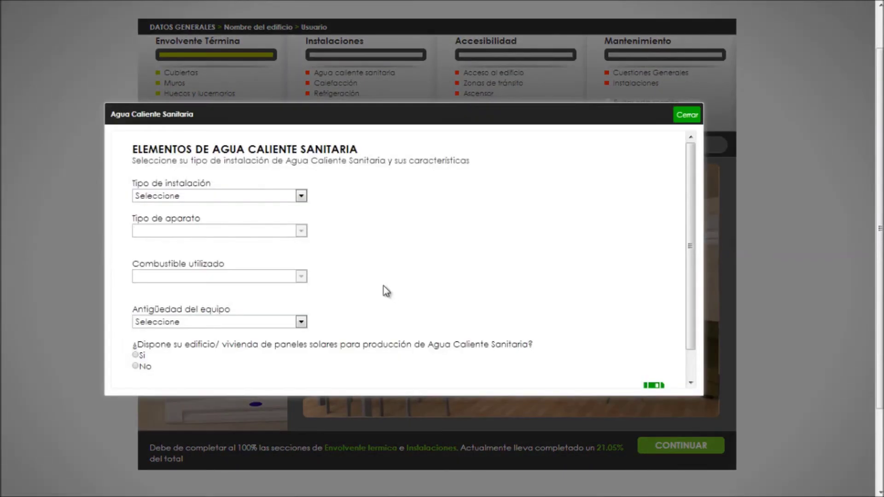
- Define the hot water system as Individual with a Caldera fuelled by Gasóleo C and an equipment age of entre 16 y 20 años
{"action": "left_click", "coordinate": [301, 197]}
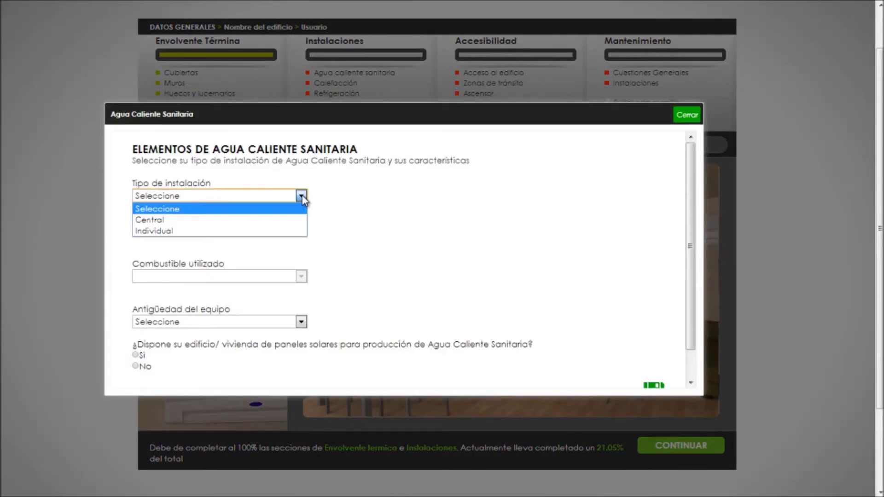
{"action": "left_click", "coordinate": [288, 230]}
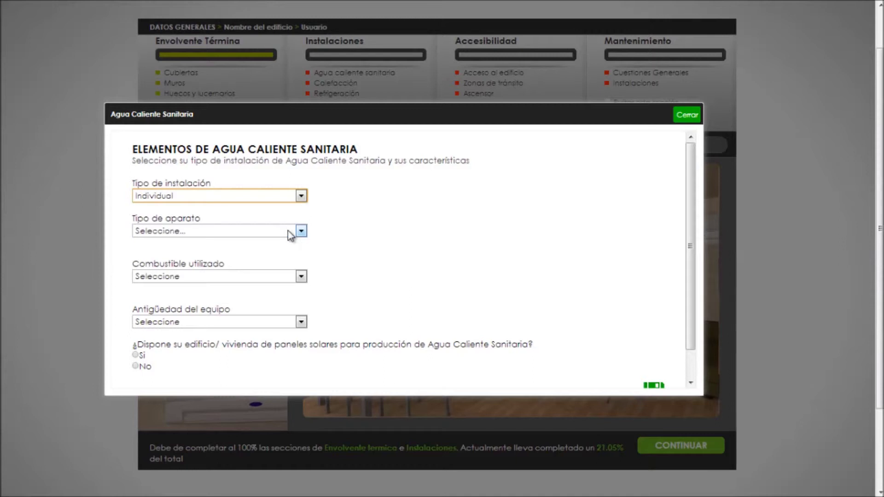
{"action": "left_click", "coordinate": [302, 231]}
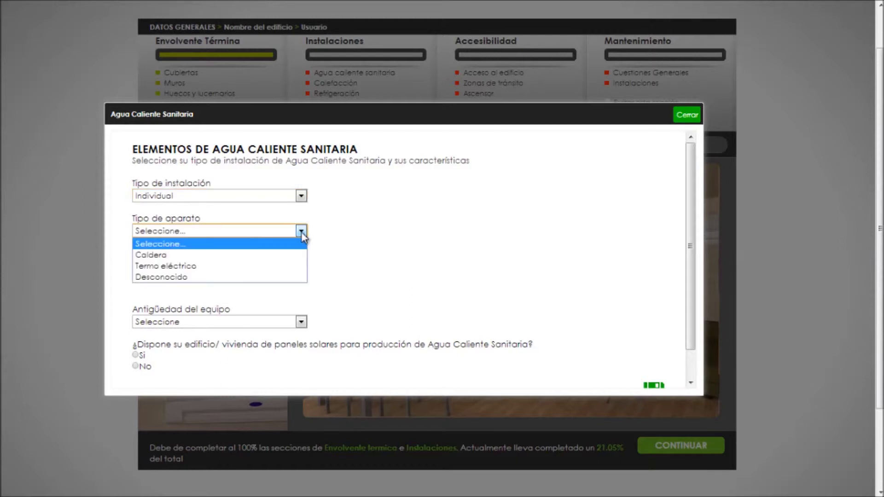
{"action": "left_click", "coordinate": [286, 257]}
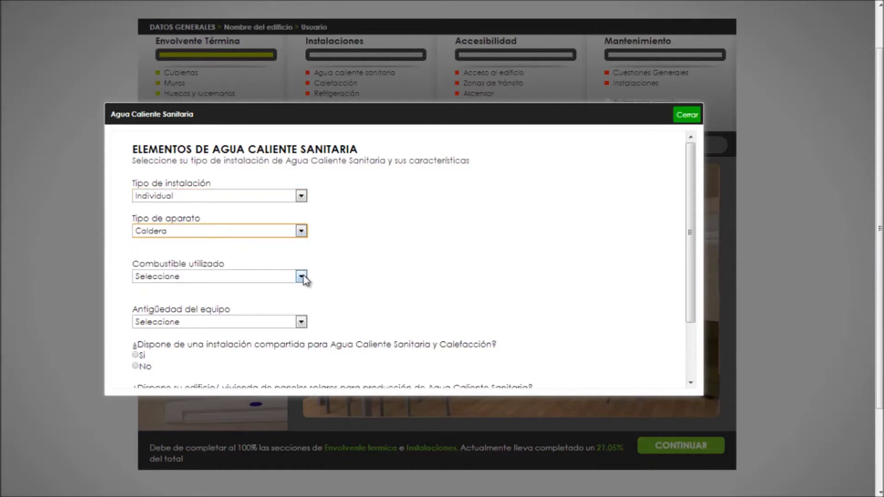
{"action": "left_click", "coordinate": [301, 277]}
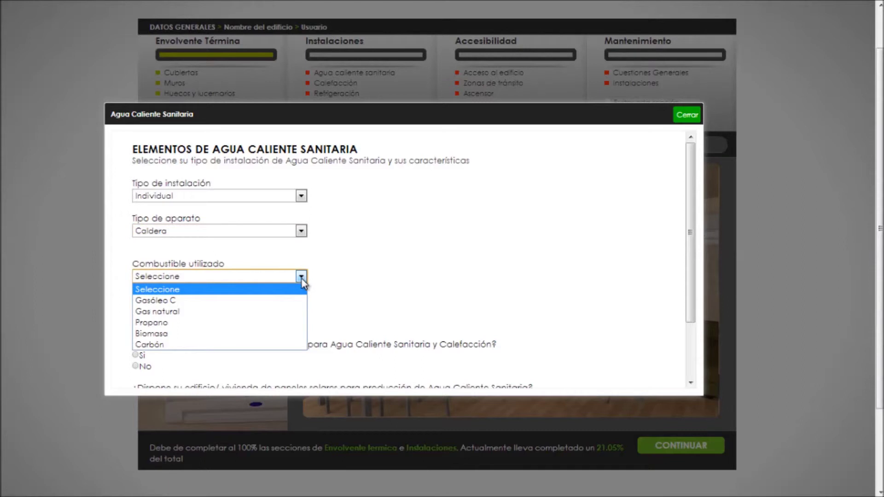
{"action": "left_click", "coordinate": [291, 300]}
{"action": "left_click", "coordinate": [301, 324]}
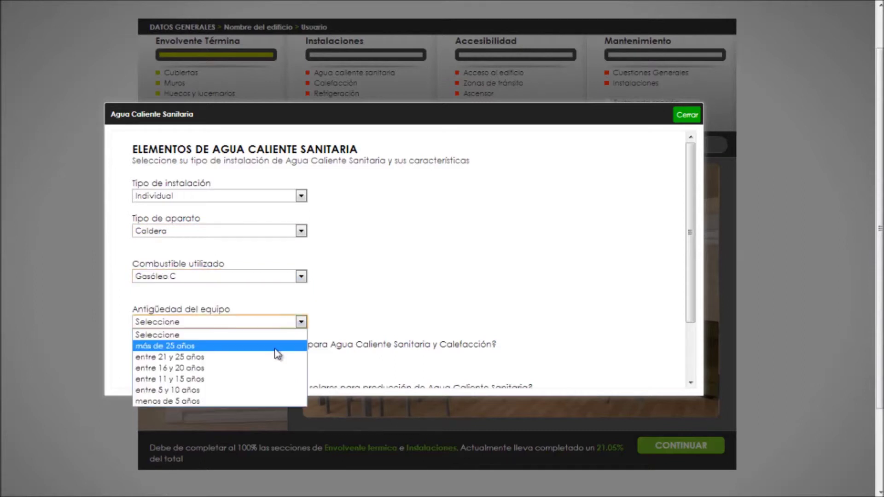
{"action": "left_click", "coordinate": [268, 370]}
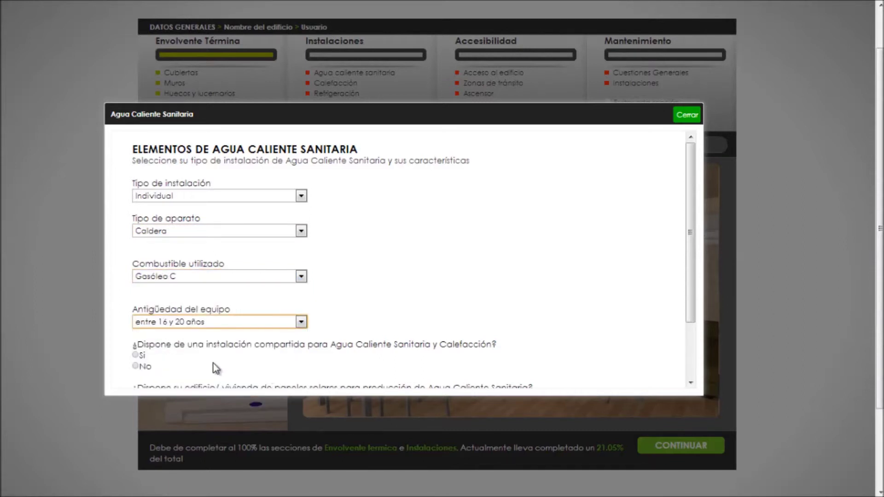
- Answer Sí to the shared hot water and heating installation and No to solar panels, and save the hot water data
{"action": "left_click", "coordinate": [137, 356]}
{"action": "left_click_drag", "start_coordinate": [691, 322], "coordinate": [694, 377]}
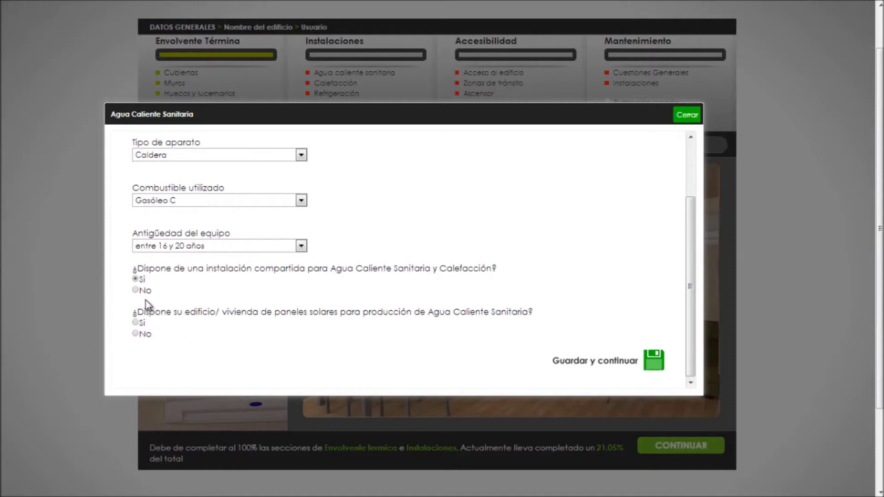
{"action": "left_click", "coordinate": [136, 333]}
{"action": "left_click", "coordinate": [572, 368]}
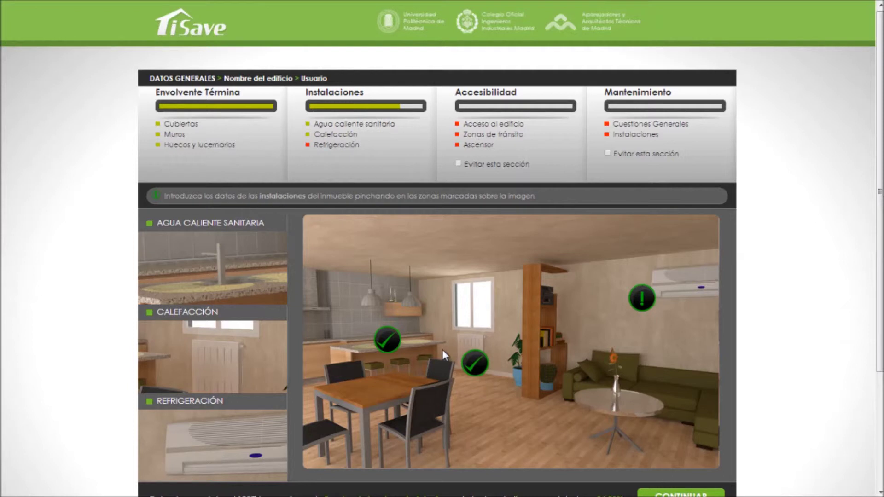
- Record that the dwelling has air conditioning of type Aire Acondicionado, aged menos de 5 años, and save the Refrigeración data
{"action": "left_click", "coordinate": [477, 372]}
{"action": "left_click", "coordinate": [642, 300]}
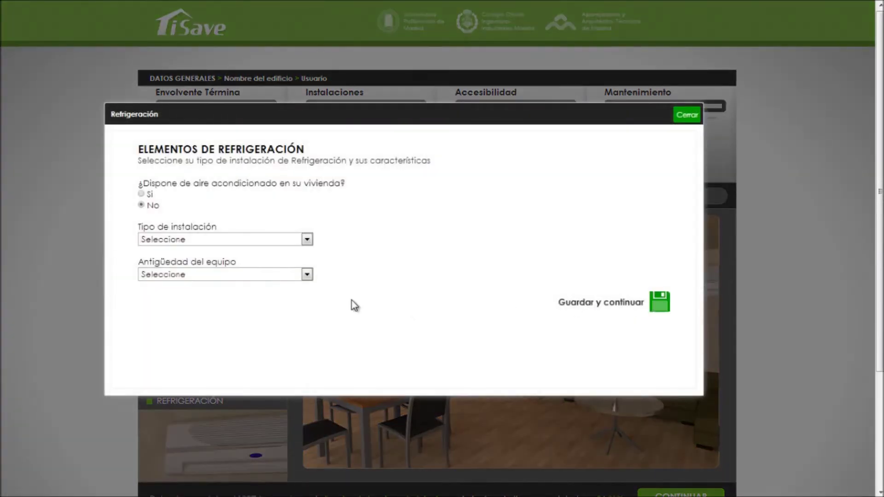
{"action": "left_click", "coordinate": [142, 194]}
{"action": "left_click", "coordinate": [306, 240]}
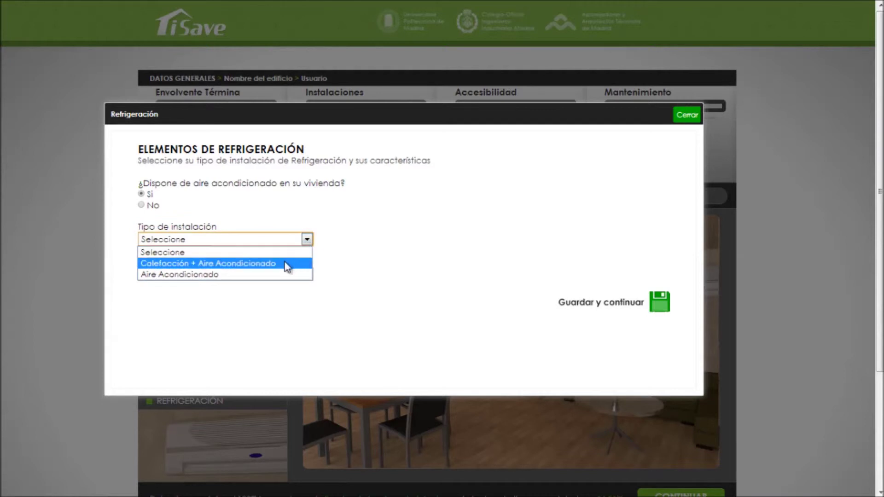
{"action": "left_click", "coordinate": [270, 275]}
{"action": "left_click", "coordinate": [306, 275]}
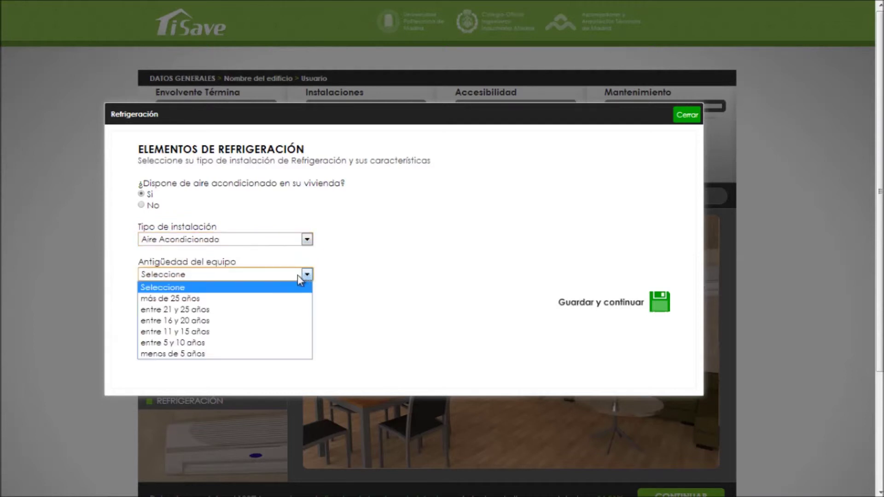
{"action": "left_click", "coordinate": [269, 355]}
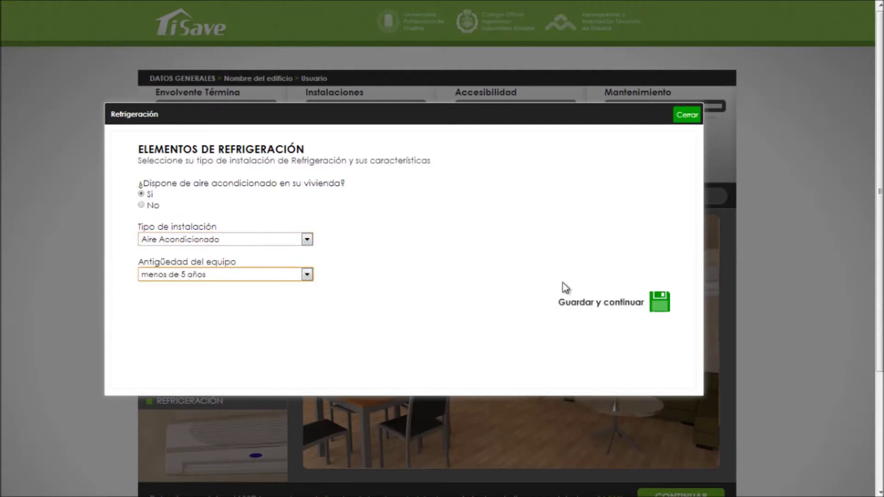
{"action": "left_click", "coordinate": [606, 304]}
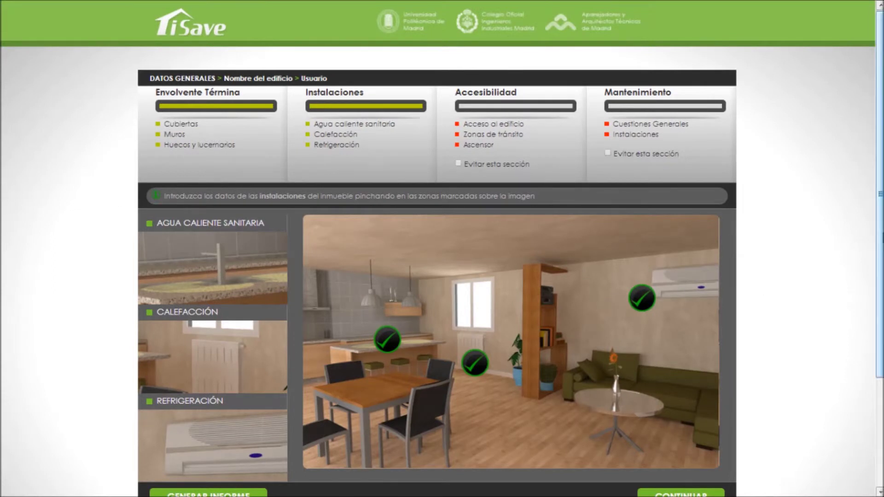
- Open the Accesibilidad section of the building assessment
{"action": "scroll", "coordinate": [528, 328], "scroll_direction": "down", "scroll_amount": 1}
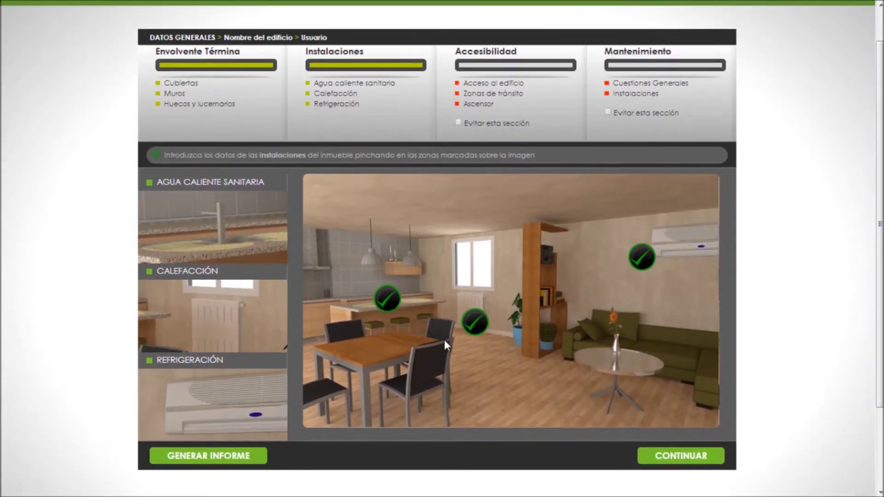
{"action": "scroll", "coordinate": [508, 322], "scroll_direction": "down", "scroll_amount": 1}
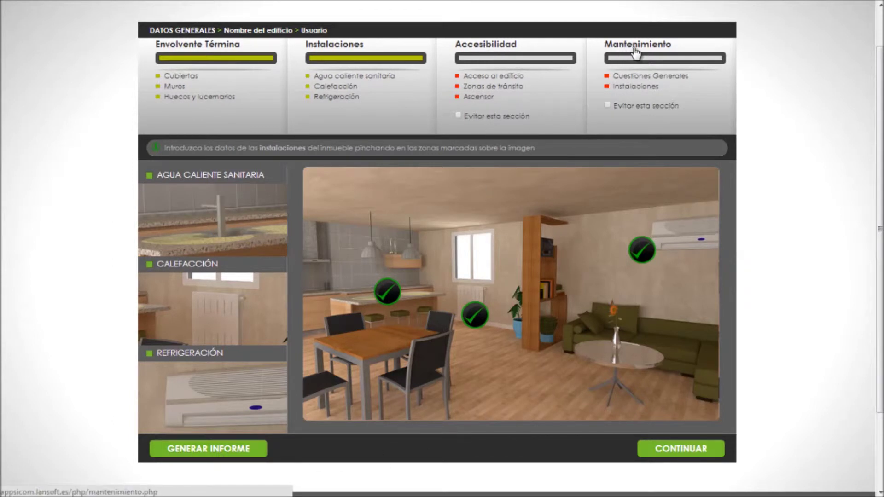
{"action": "left_click", "coordinate": [485, 51]}
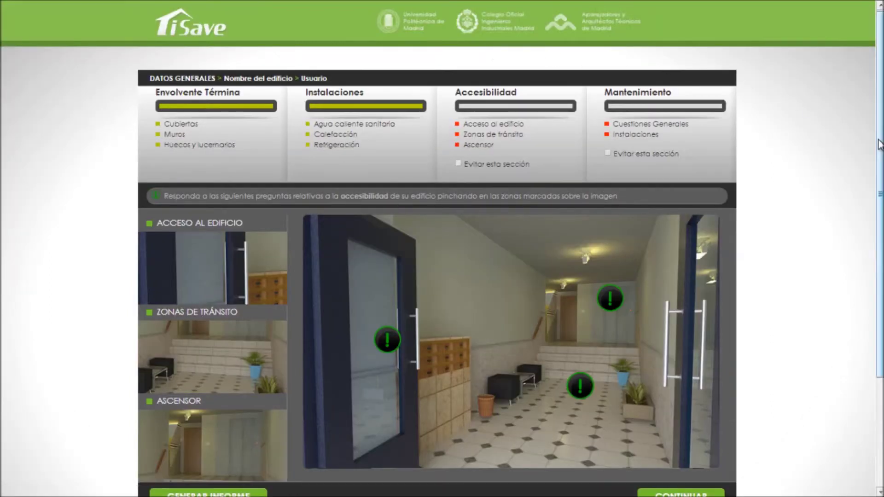
{"action": "left_click_drag", "start_coordinate": [877, 152], "coordinate": [877, 180]}
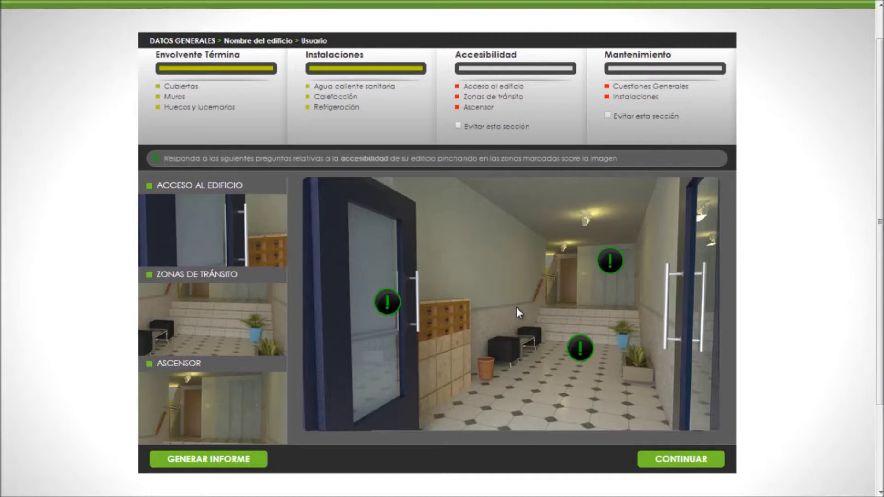
- In the Acceso al Edificio questionnaire, answer Sí to good entrance lighting with aligned lamps and save it
{"action": "left_click", "coordinate": [386, 303]}
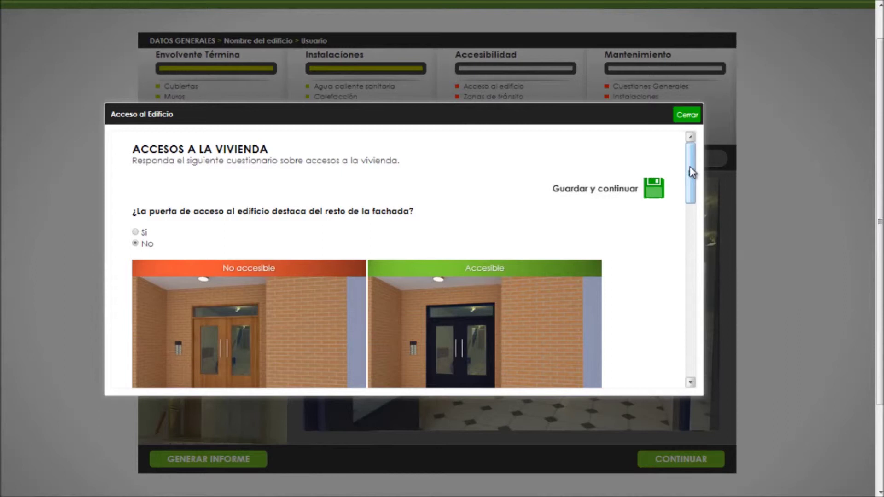
{"action": "left_click_drag", "start_coordinate": [689, 167], "coordinate": [687, 336]}
{"action": "left_click", "coordinate": [135, 160]}
{"action": "left_click", "coordinate": [135, 168]}
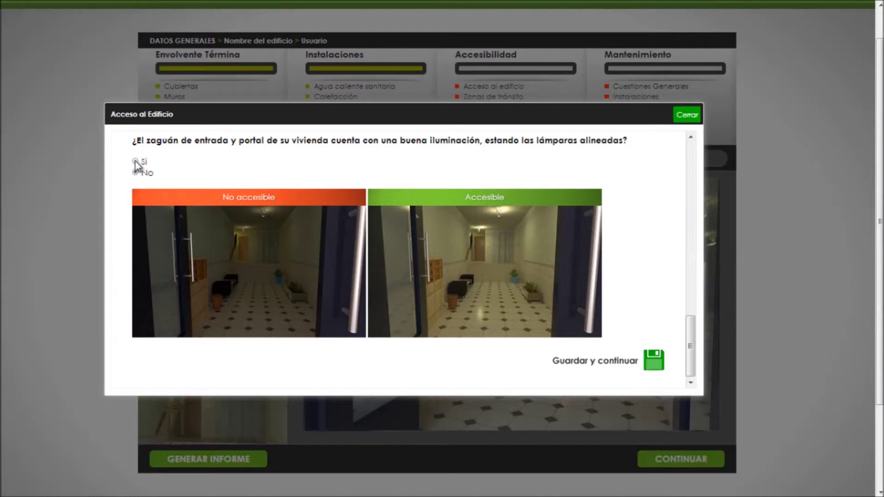
{"action": "left_click", "coordinate": [592, 364]}
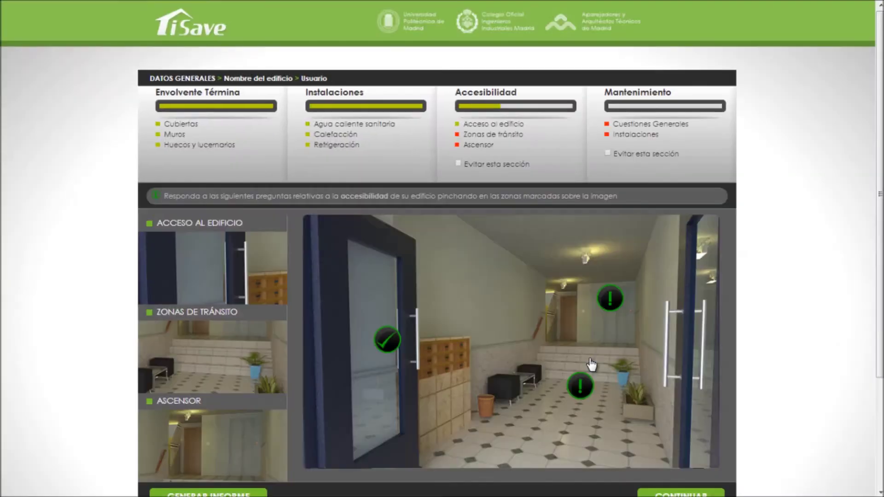
- In the Zonas de Tránsito questionnaire, answer Sí to level changes crossed only by steps and to contrasting floor colour, and save it
{"action": "left_click", "coordinate": [578, 388]}
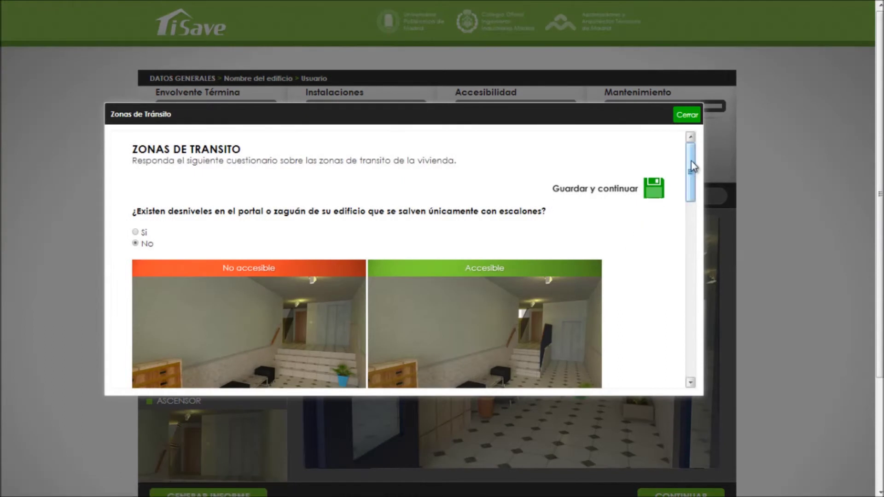
{"action": "left_click_drag", "start_coordinate": [691, 161], "coordinate": [690, 180]}
{"action": "left_click", "coordinate": [135, 158]}
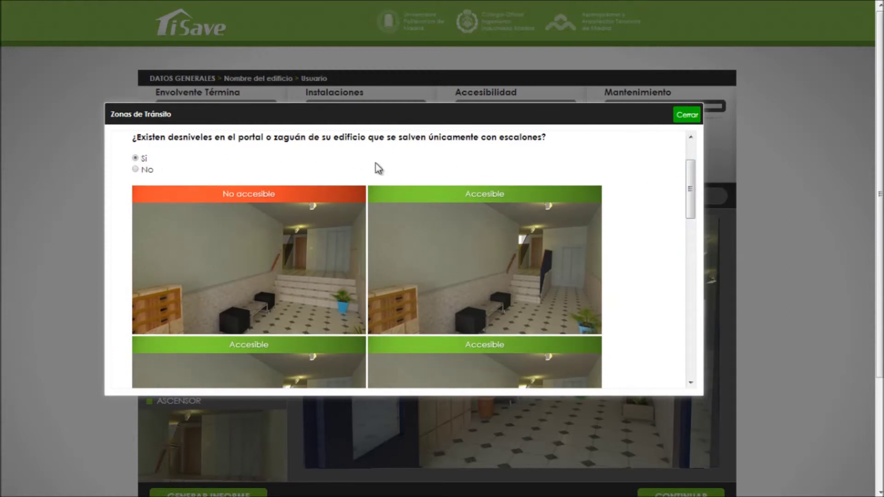
{"action": "left_click_drag", "start_coordinate": [689, 186], "coordinate": [690, 282]}
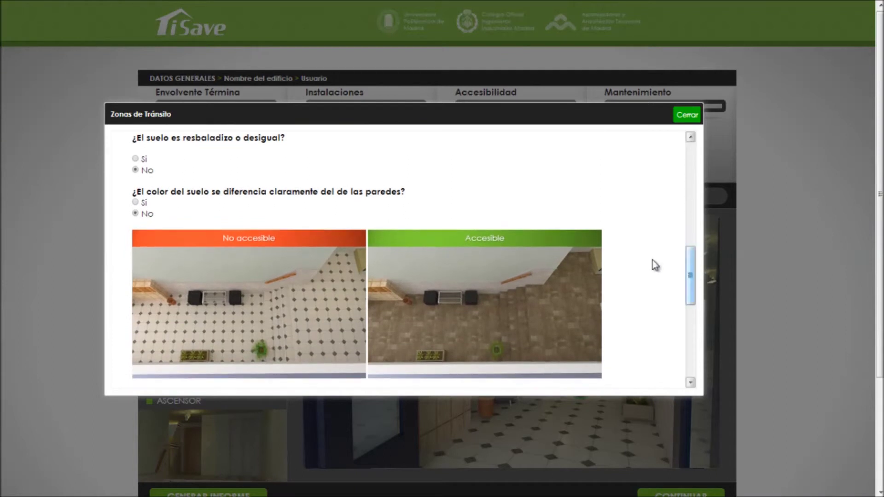
{"action": "left_click", "coordinate": [136, 203]}
{"action": "left_click_drag", "start_coordinate": [690, 273], "coordinate": [689, 347]}
{"action": "left_click", "coordinate": [616, 364]}
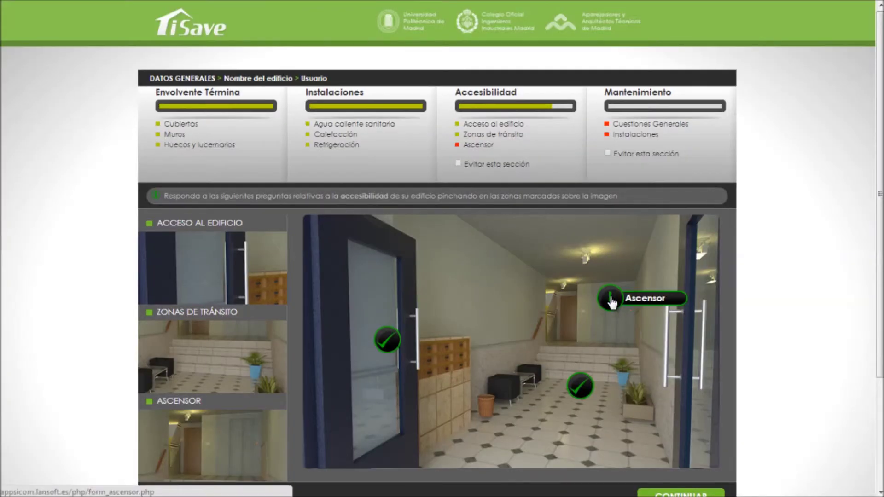
- In the Ascensor questionnaire, answer Sí to the building having a lift that reaches all common floors, and save it
{"action": "left_click", "coordinate": [609, 296]}
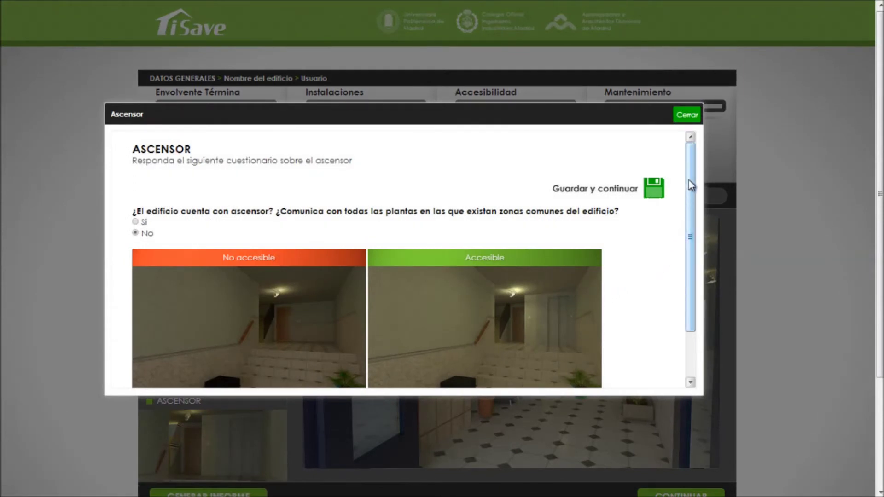
{"action": "left_click_drag", "start_coordinate": [691, 185], "coordinate": [689, 228]}
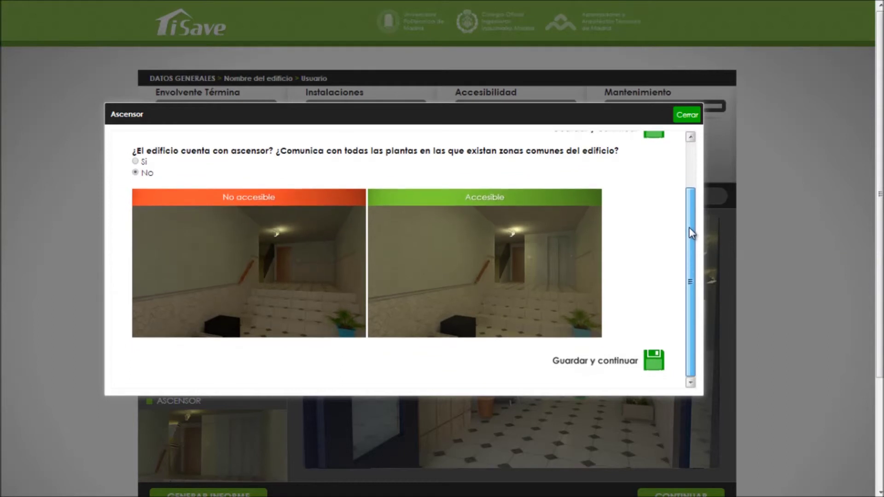
{"action": "left_click", "coordinate": [135, 161]}
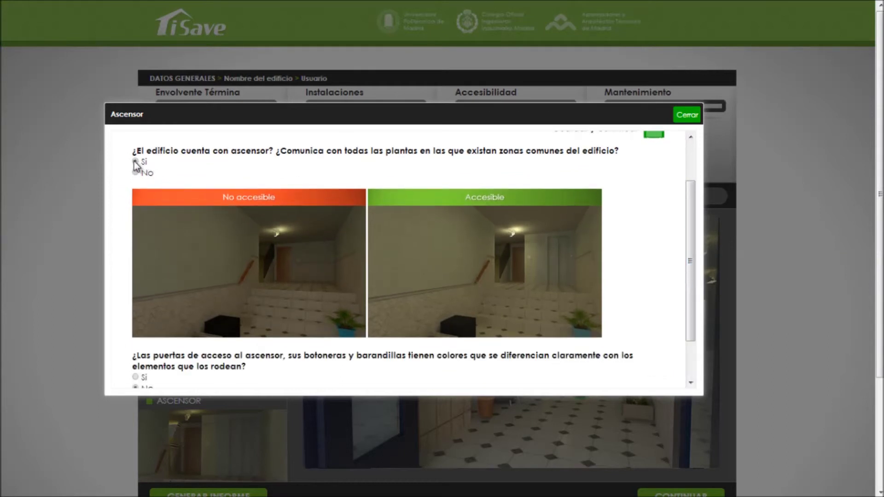
{"action": "left_click_drag", "start_coordinate": [689, 262], "coordinate": [689, 305]}
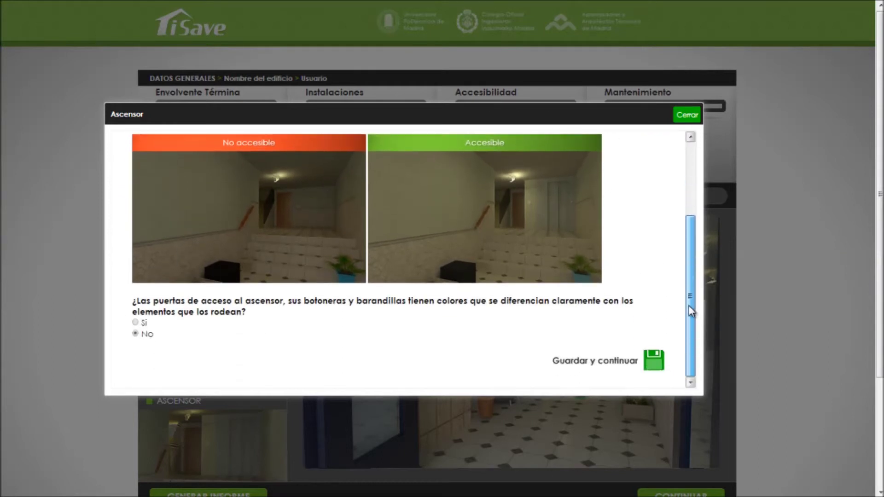
{"action": "left_click", "coordinate": [598, 362]}
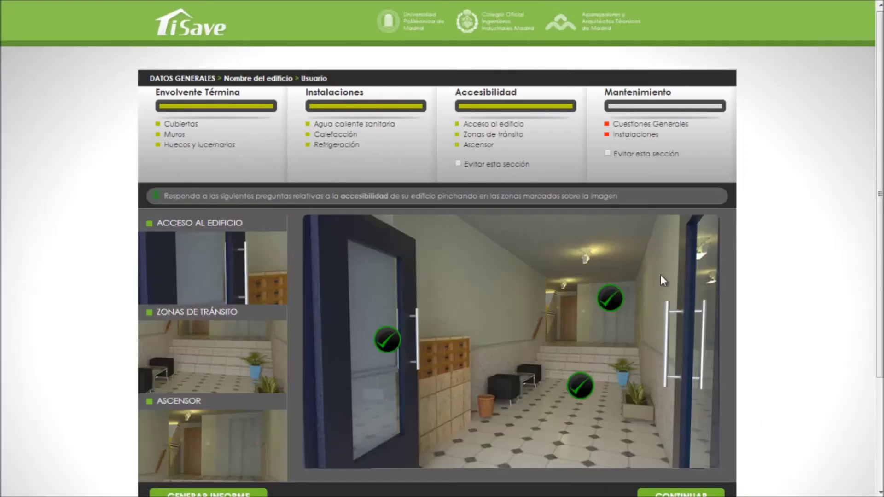
{"action": "scroll", "coordinate": [482, 309], "scroll_direction": "down", "scroll_amount": 1}
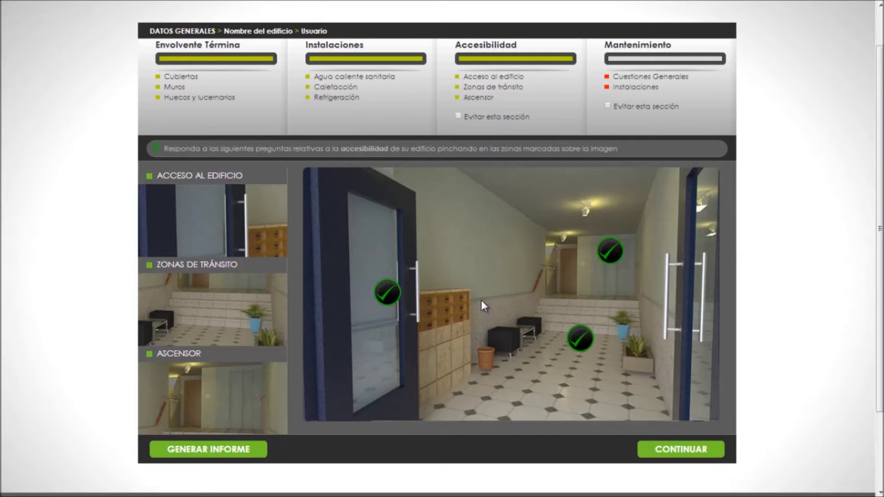
- In Mantenimiento's Cuestiones Generales questionnaire, answer Sí to having a maintenance manager, to daily, periodic and special cleaning, and to Higiene, and save it
{"action": "left_click", "coordinate": [656, 50]}
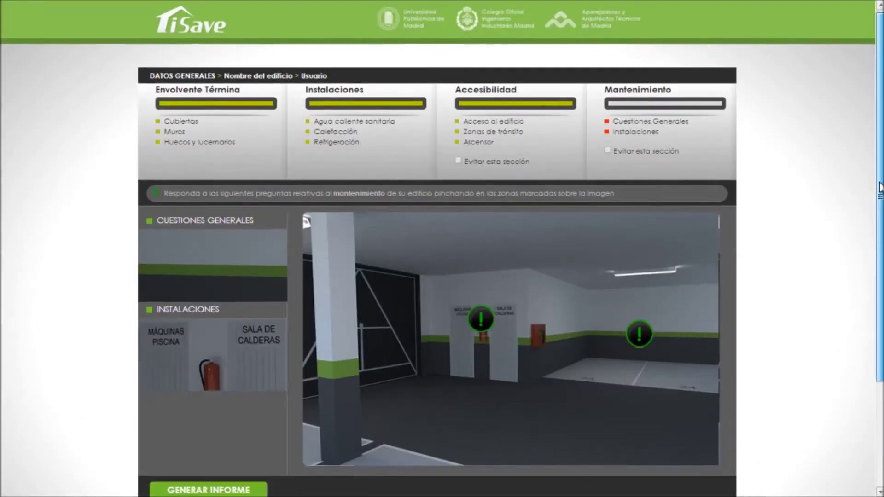
{"action": "scroll", "coordinate": [870, 184], "scroll_direction": "down", "scroll_amount": 1}
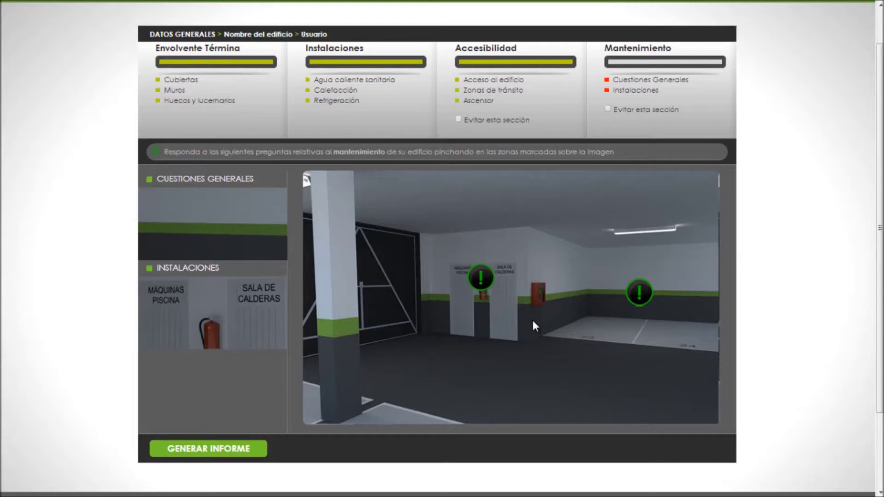
{"action": "left_click", "coordinate": [639, 292]}
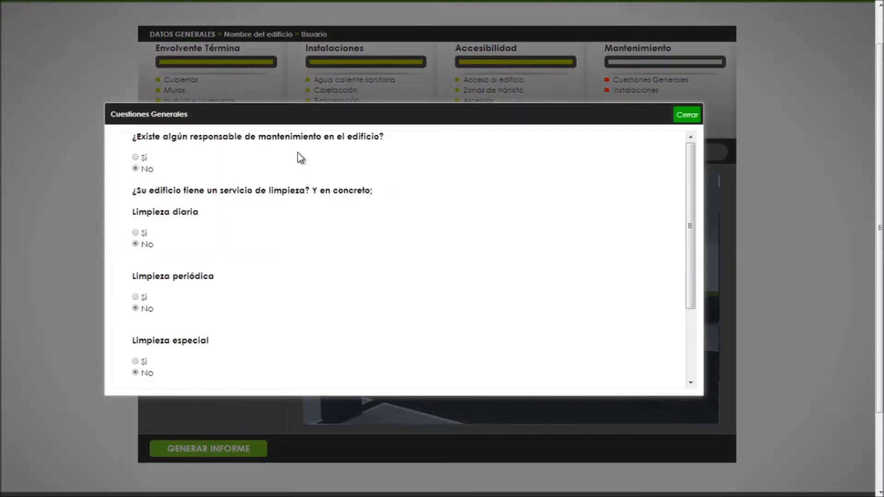
{"action": "left_click", "coordinate": [135, 157]}
{"action": "mouse_move", "coordinate": [137, 232]}
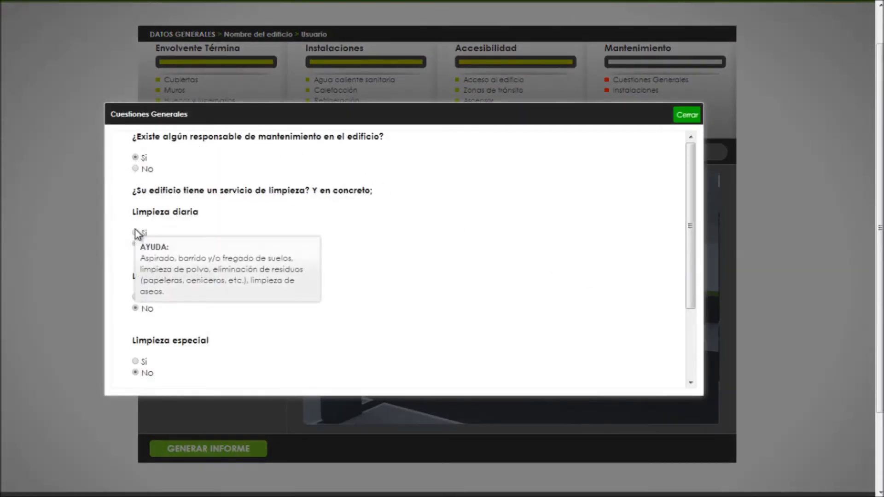
{"action": "left_click", "coordinate": [136, 297]}
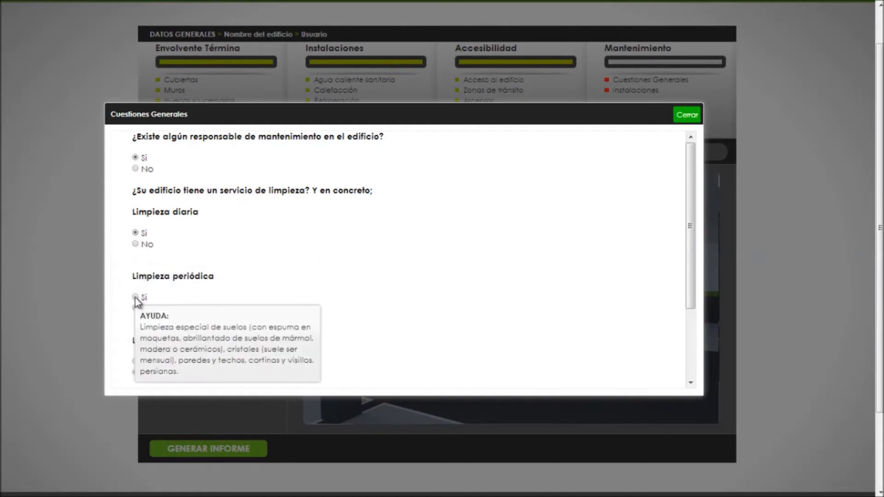
{"action": "left_click", "coordinate": [135, 362]}
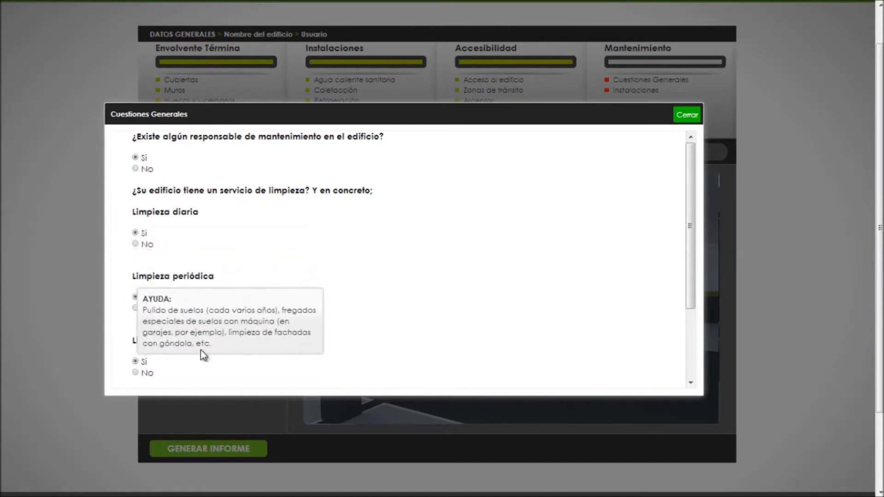
{"action": "left_click_drag", "start_coordinate": [689, 280], "coordinate": [689, 349]}
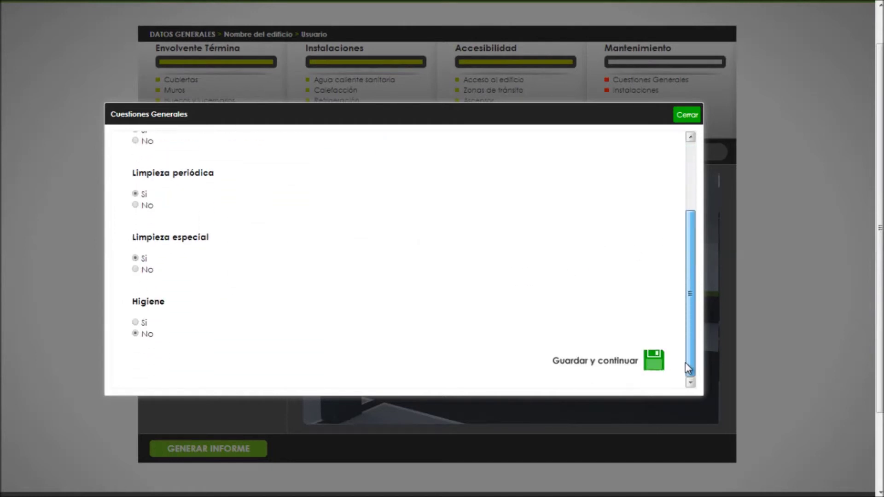
{"action": "left_click", "coordinate": [135, 323]}
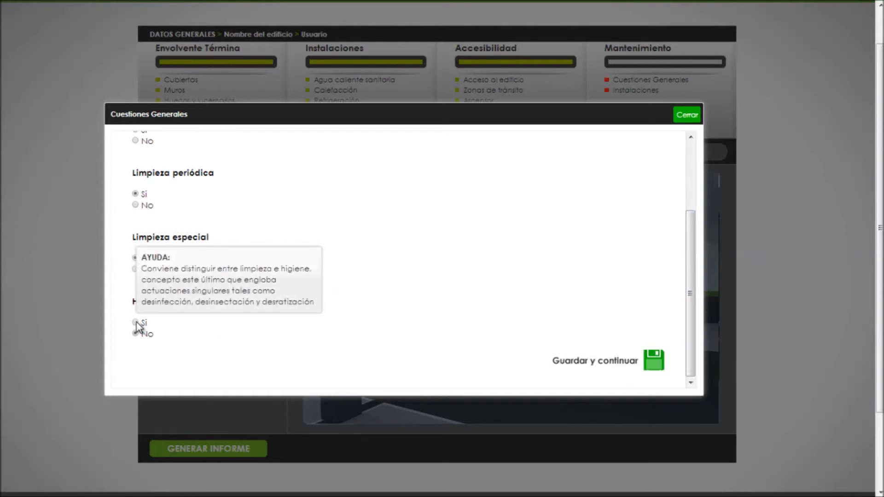
{"action": "left_click", "coordinate": [576, 364]}
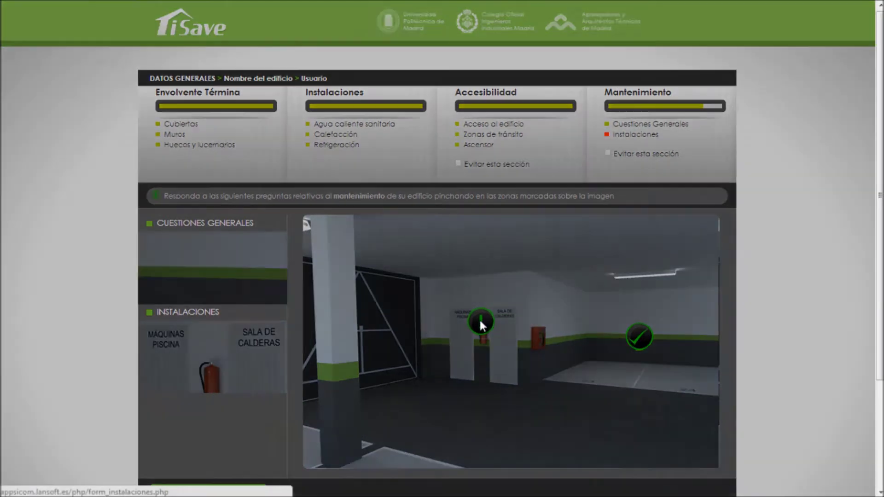
- In the Instalaciones questionnaire, mark Ascensores, Calderas, gas supply, fire protection, Grupo de presión, Aljibe de agua potable and Antenas as periodically maintained, and save it
{"action": "left_click", "coordinate": [480, 322]}
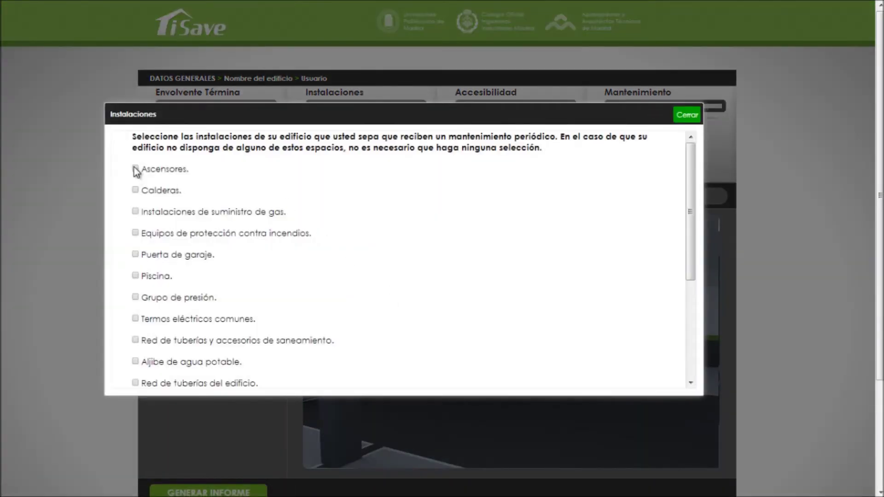
{"action": "left_click", "coordinate": [135, 190]}
{"action": "left_click", "coordinate": [135, 211]}
{"action": "left_click", "coordinate": [135, 169]}
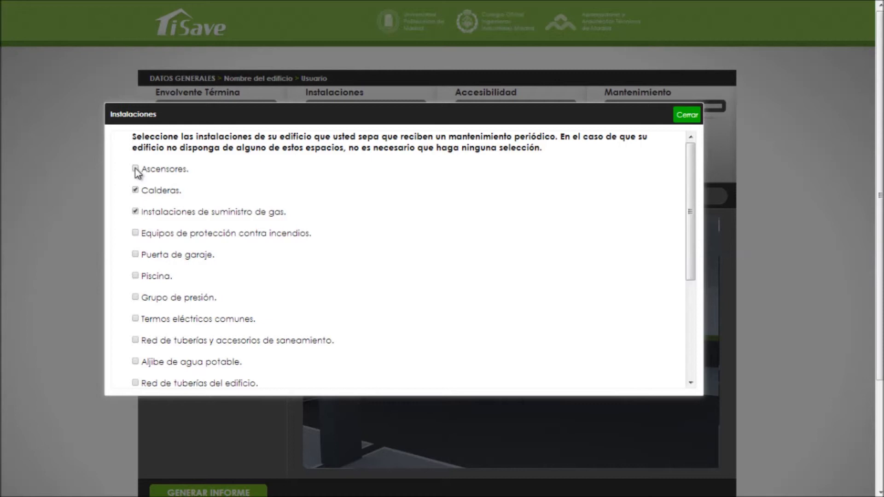
{"action": "left_click", "coordinate": [136, 233]}
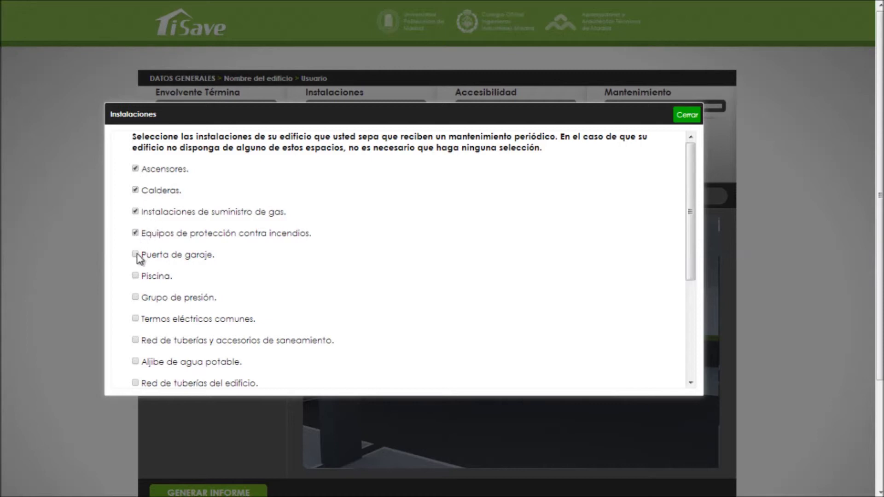
{"action": "left_click", "coordinate": [135, 297]}
{"action": "left_click", "coordinate": [135, 362]}
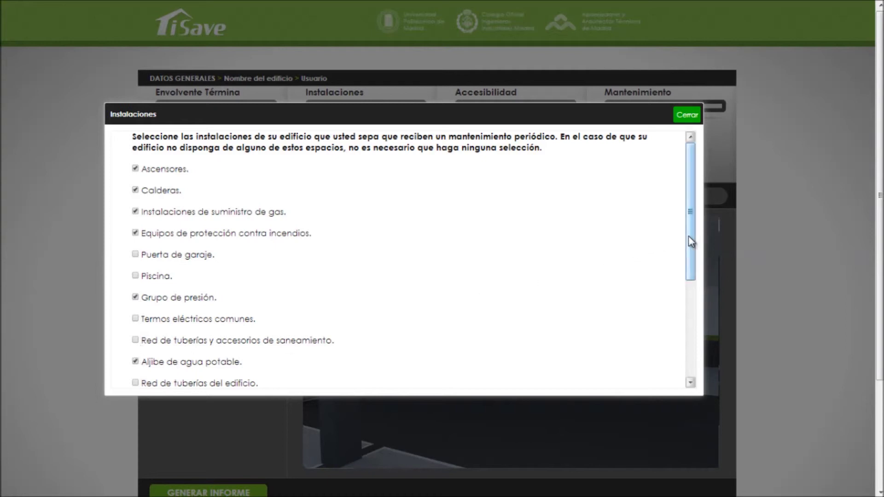
{"action": "left_click_drag", "start_coordinate": [690, 241], "coordinate": [681, 318]}
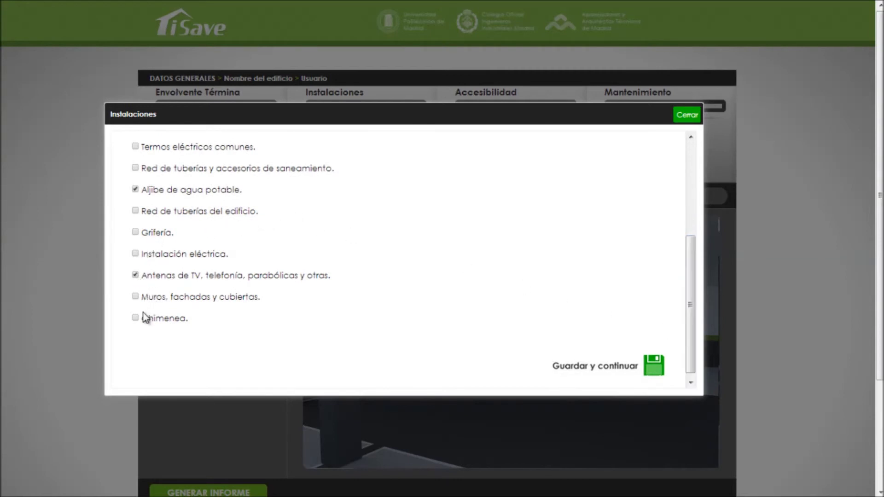
{"action": "left_click", "coordinate": [567, 365]}
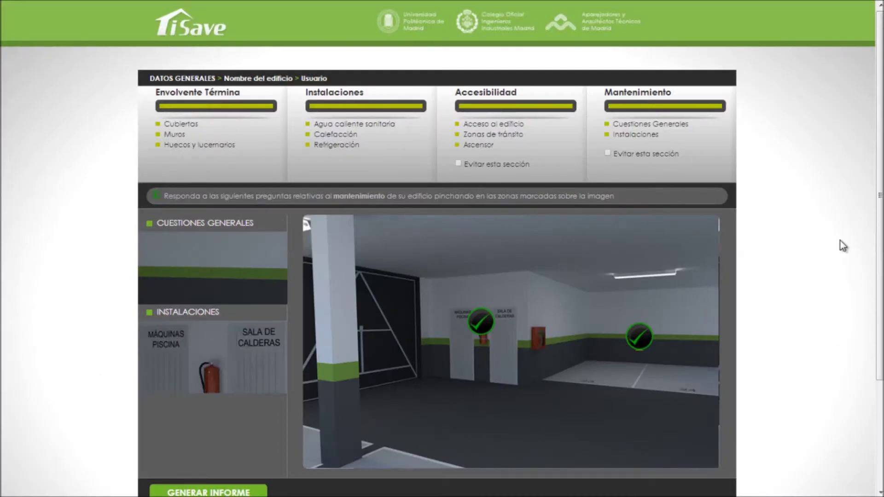
- Generate the building's report and go through the fields of the Datos de Usuario registration form
{"action": "scroll", "coordinate": [463, 327], "scroll_direction": "down", "scroll_amount": 1}
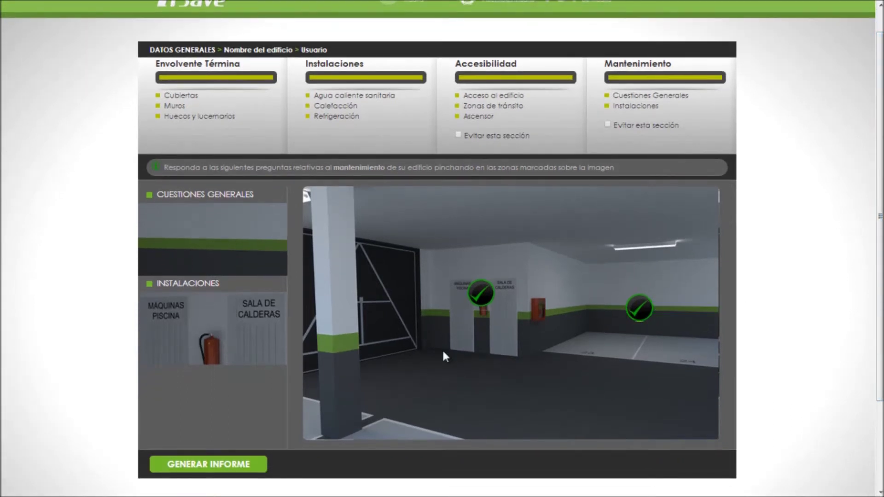
{"action": "left_click", "coordinate": [213, 463]}
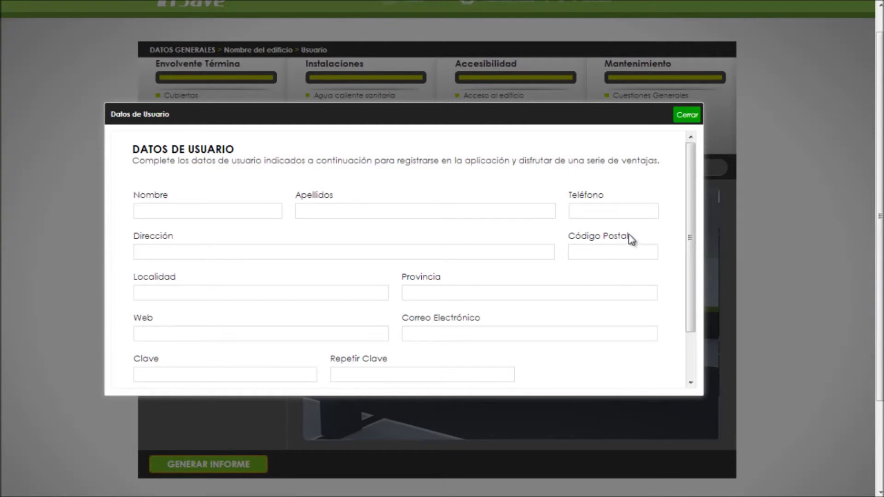
{"action": "left_click_drag", "start_coordinate": [685, 226], "coordinate": [689, 281]}
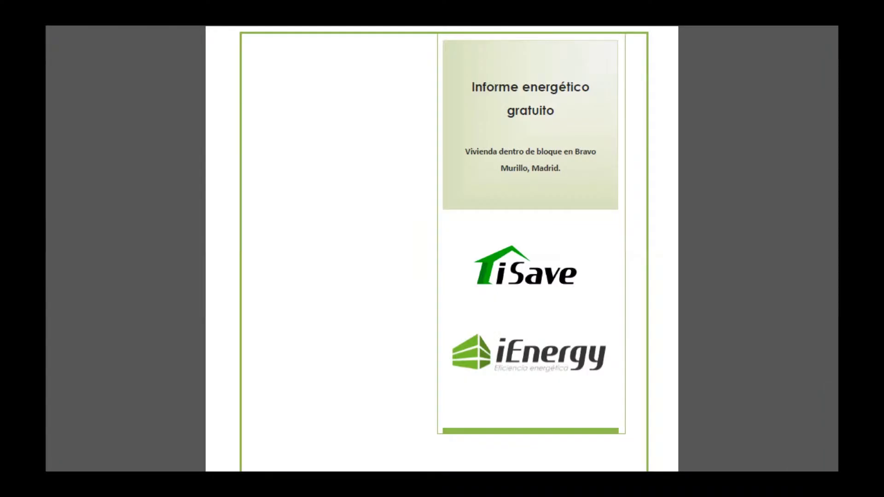
- Examine the building information and the energy efficiency estimate in the energy report
{"action": "scroll", "coordinate": [442, 248], "scroll_direction": "down", "scroll_amount": 20}
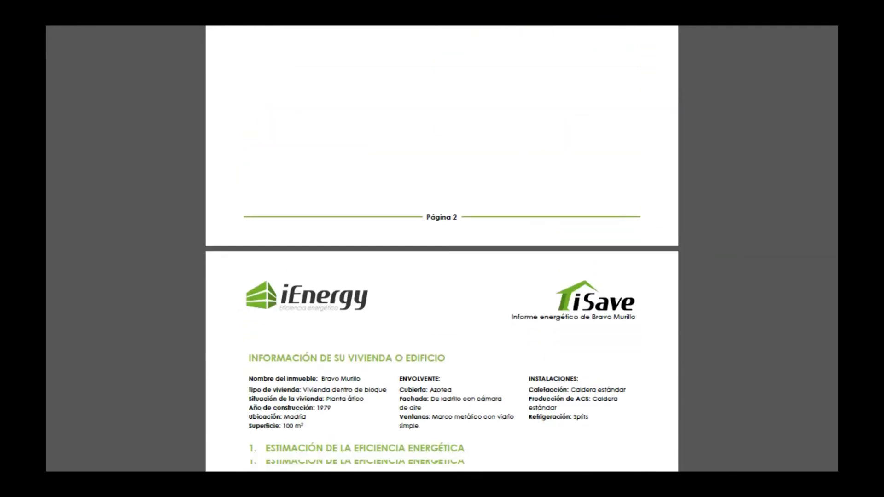
{"action": "scroll", "coordinate": [689, 148], "scroll_direction": "down", "scroll_amount": 10}
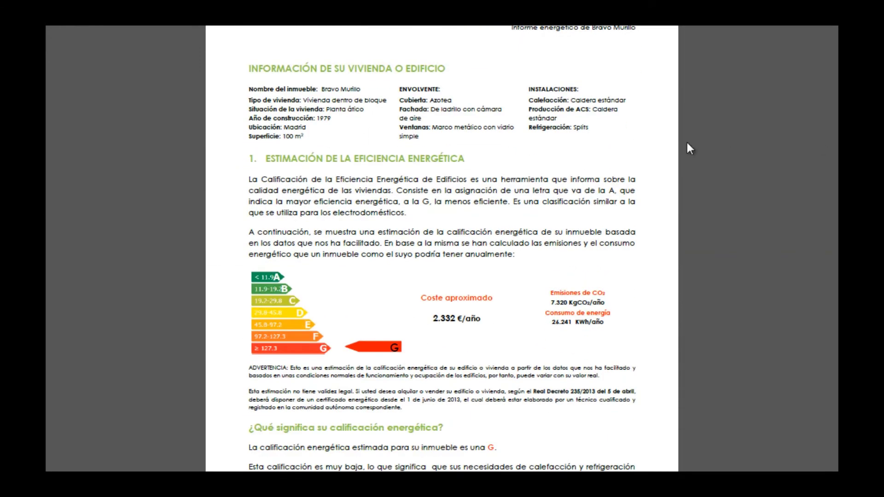